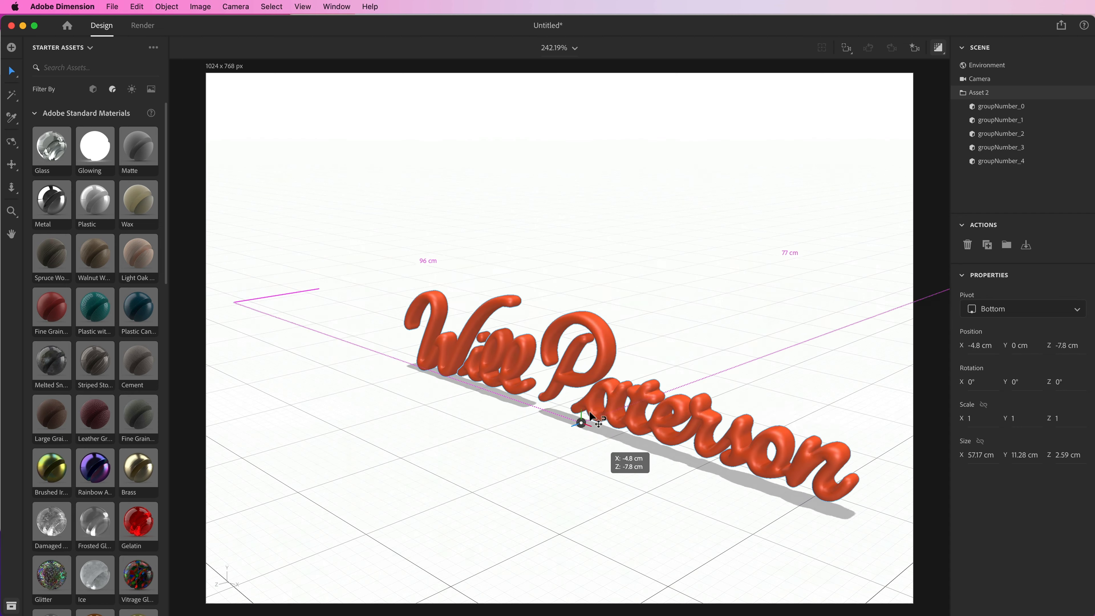
Turn off the render preview and select the 3D lettering
{"action": "left_click", "coordinate": [632, 490]}
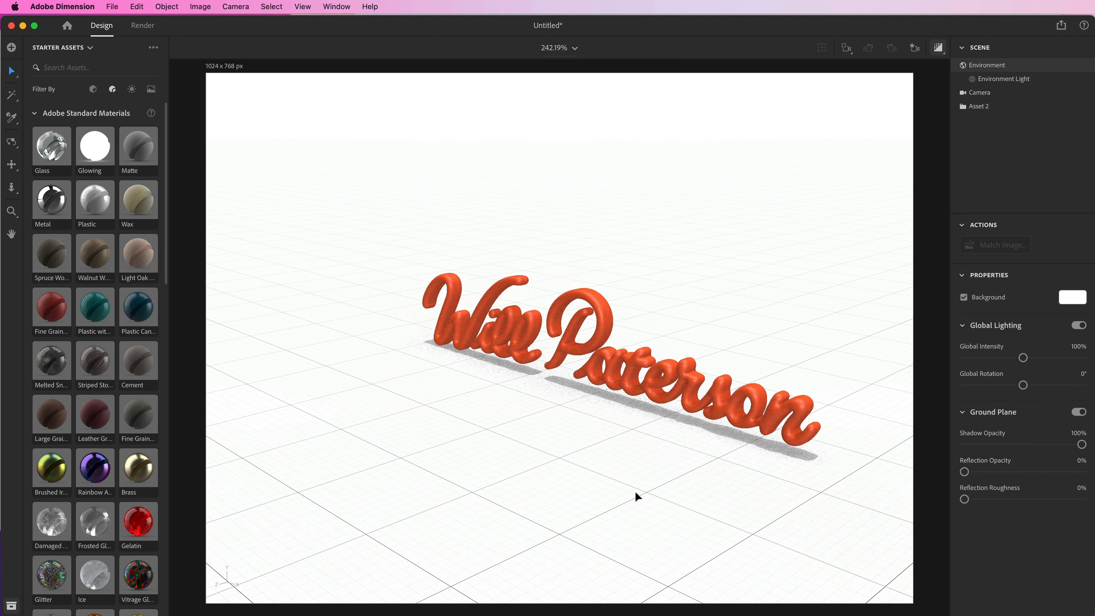
{"action": "left_click", "coordinate": [938, 48]}
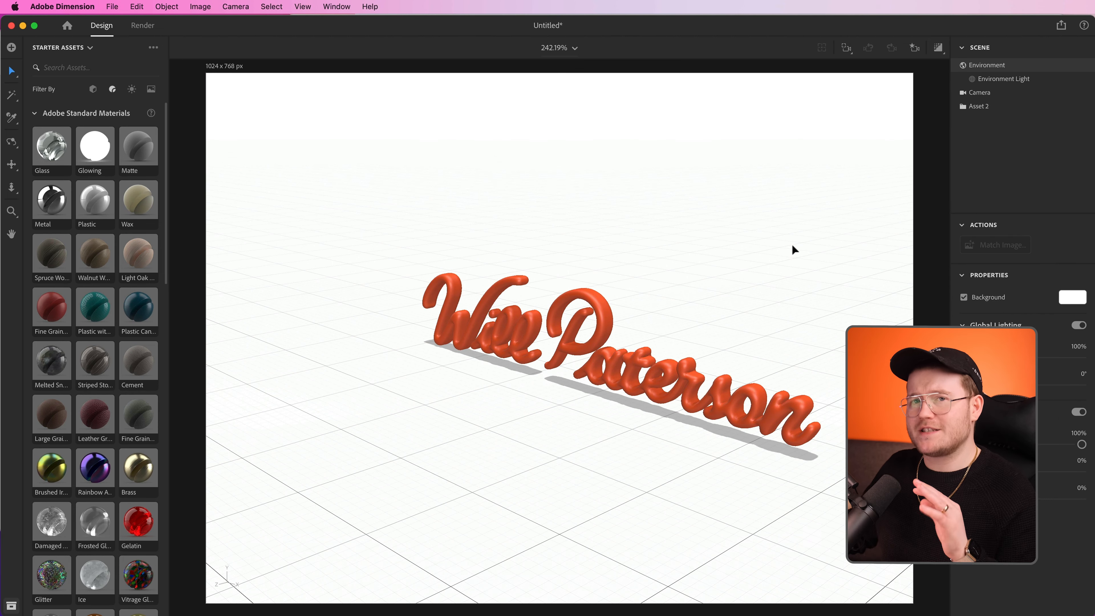
{"action": "left_click_drag", "start_coordinate": [763, 259], "coordinate": [449, 424]}
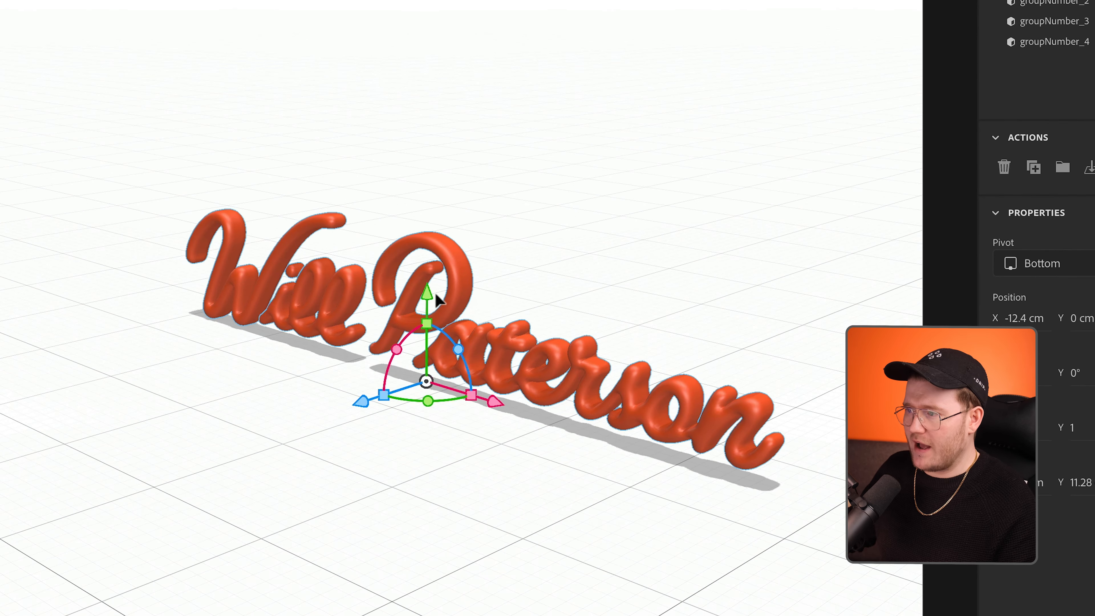
Try raising the lettering about 5.4 cm above the ground plane, and undo the move
{"action": "left_click_drag", "start_coordinate": [582, 329], "coordinate": [592, 231]}
{"action": "left_click_drag", "start_coordinate": [441, 146], "coordinate": [482, 247]}
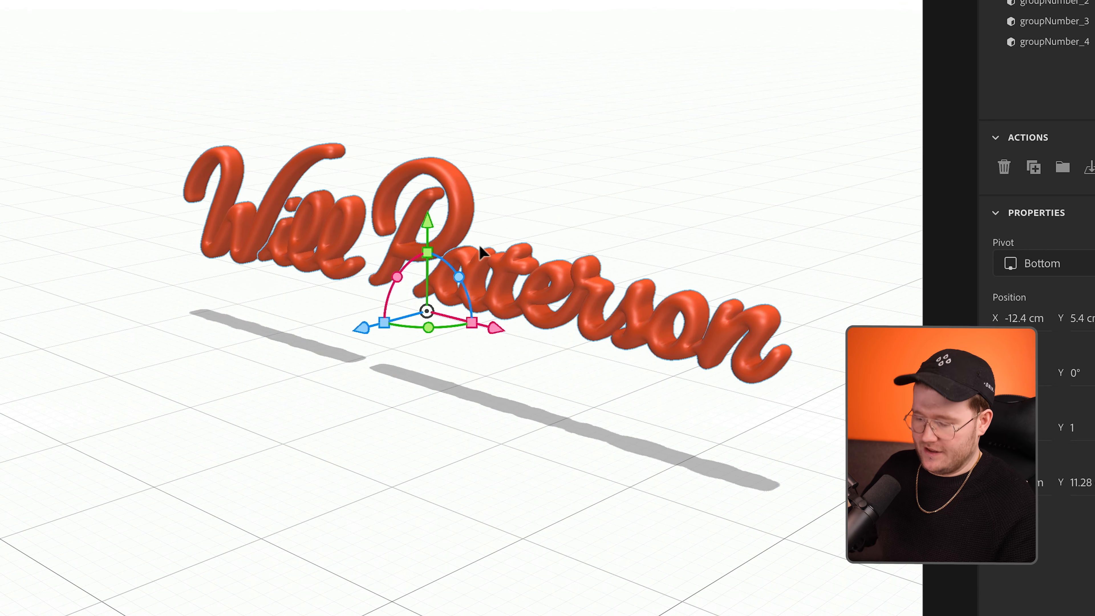
{"action": "key", "text": "ctrl+z"}
Rotate the lettering to 90° about X so it lies flat on the ground plane
{"action": "left_click_drag", "start_coordinate": [427, 341], "coordinate": [440, 286]}
{"action": "right_click_drag", "start_coordinate": [526, 467], "coordinate": [724, 563]}
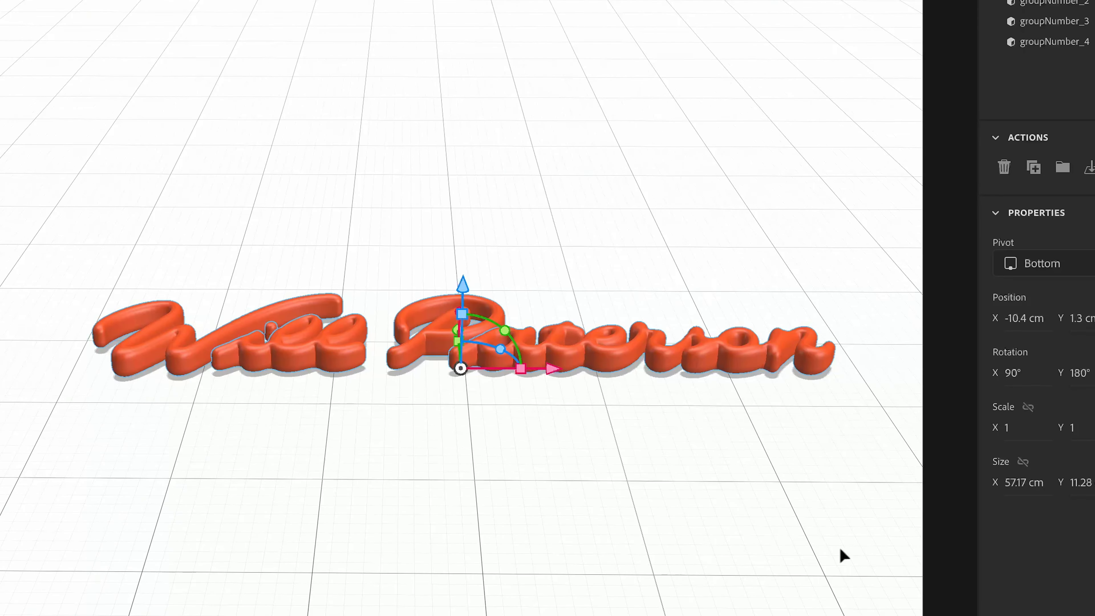
{"action": "right_click_drag", "start_coordinate": [463, 421], "coordinate": [601, 528]}
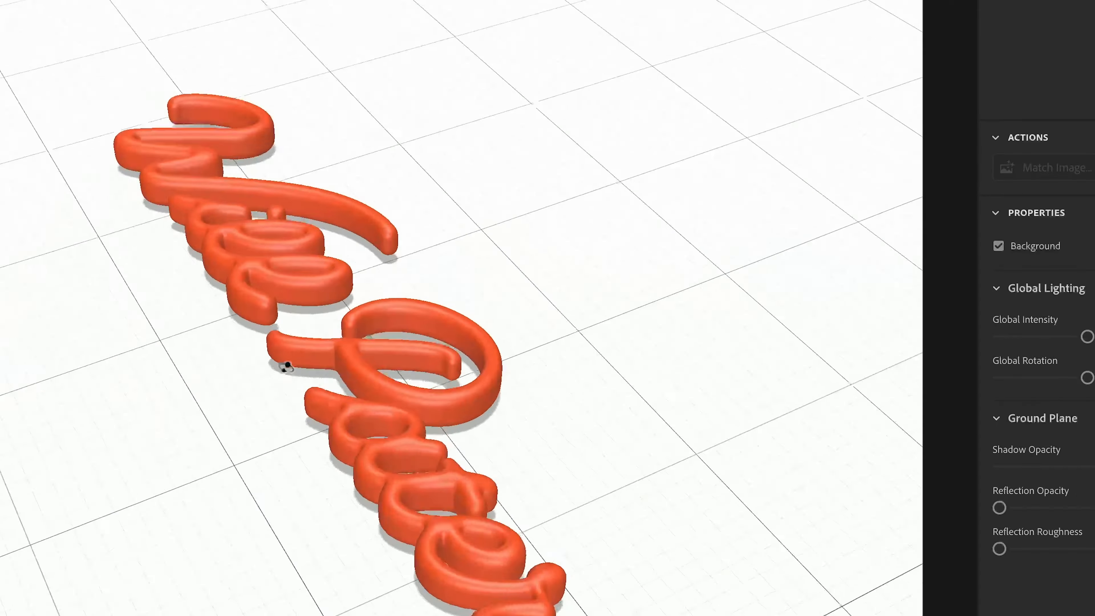
Examine the flat lettering from several camera angles and distances
{"action": "right_click_drag", "start_coordinate": [284, 364], "coordinate": [547, 415]}
{"action": "left_click_drag", "start_coordinate": [555, 423], "coordinate": [538, 443]}
{"action": "middle_click_drag", "start_coordinate": [535, 428], "coordinate": [448, 414]}
{"action": "scroll", "coordinate": [313, 430], "scroll_direction": "down", "scroll_amount": 3}
{"action": "scroll", "coordinate": [313, 431], "scroll_direction": "up", "scroll_amount": 5}
{"action": "scroll", "coordinate": [313, 437], "scroll_direction": "down", "scroll_amount": 6}
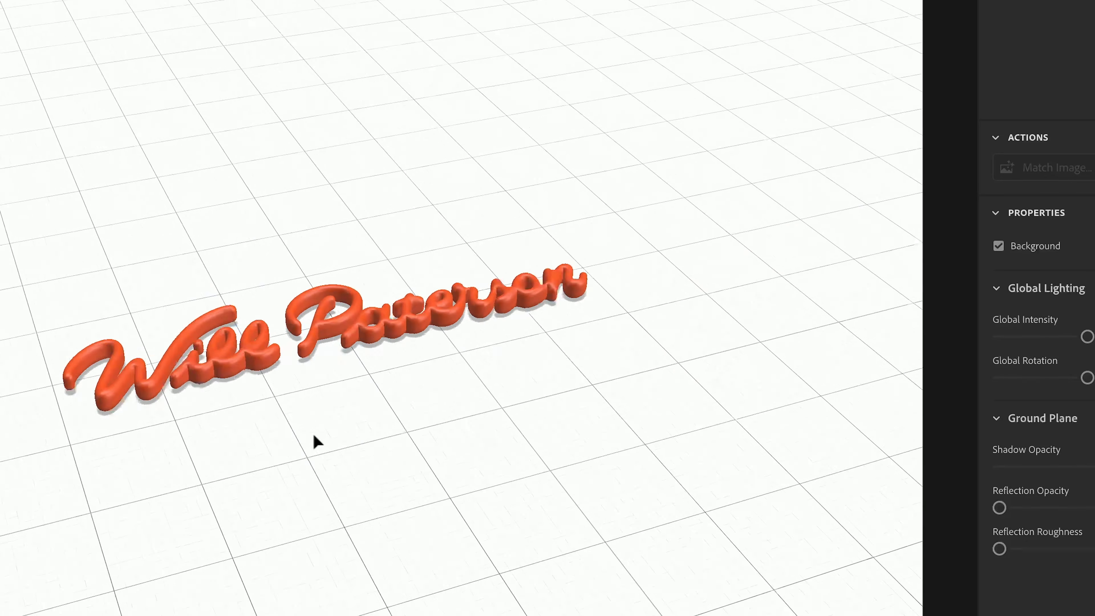
{"action": "scroll", "coordinate": [314, 436], "scroll_direction": "down", "scroll_amount": 2}
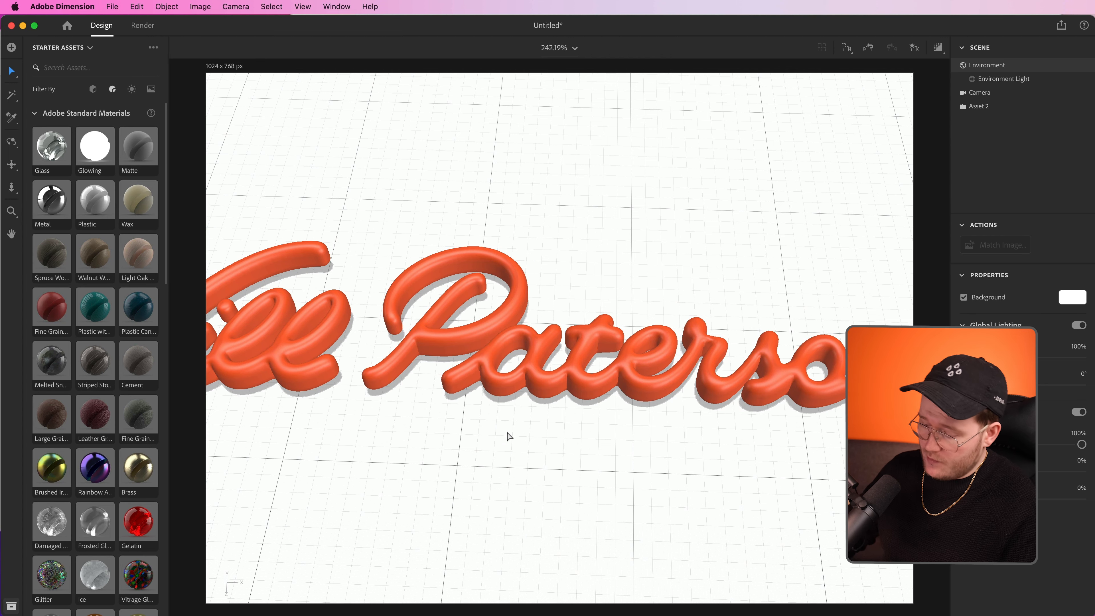
Set the canvas size to 3,840 px wide by 2,160 px high
{"action": "key", "text": "super+minus"}
{"action": "key", "text": "super+minus"}
{"action": "key", "text": "super+minus"}
{"action": "key", "text": "super+minus"}
{"action": "key", "text": "super+plus"}
{"action": "key", "text": "super+plus"}
{"action": "key", "text": "super+plus"}
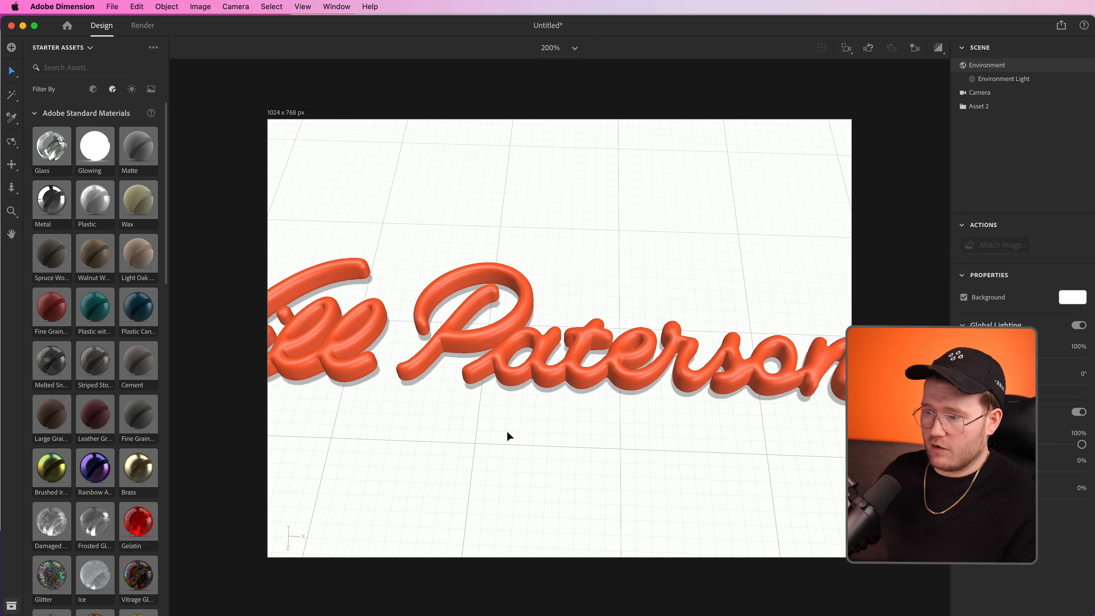
{"action": "left_click", "coordinate": [284, 119]}
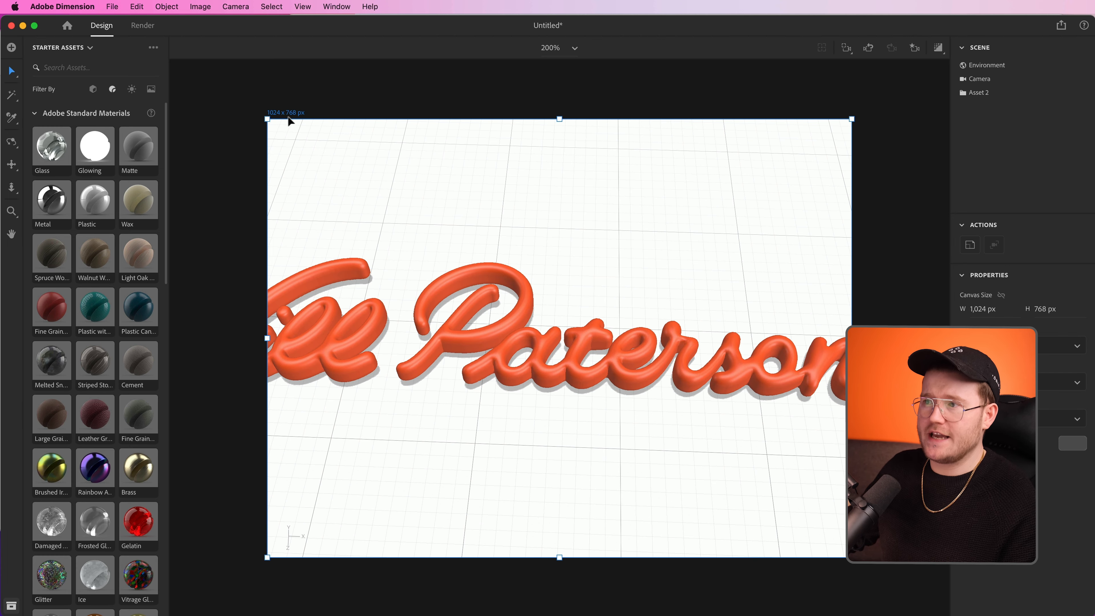
{"action": "left_click", "coordinate": [329, 104]}
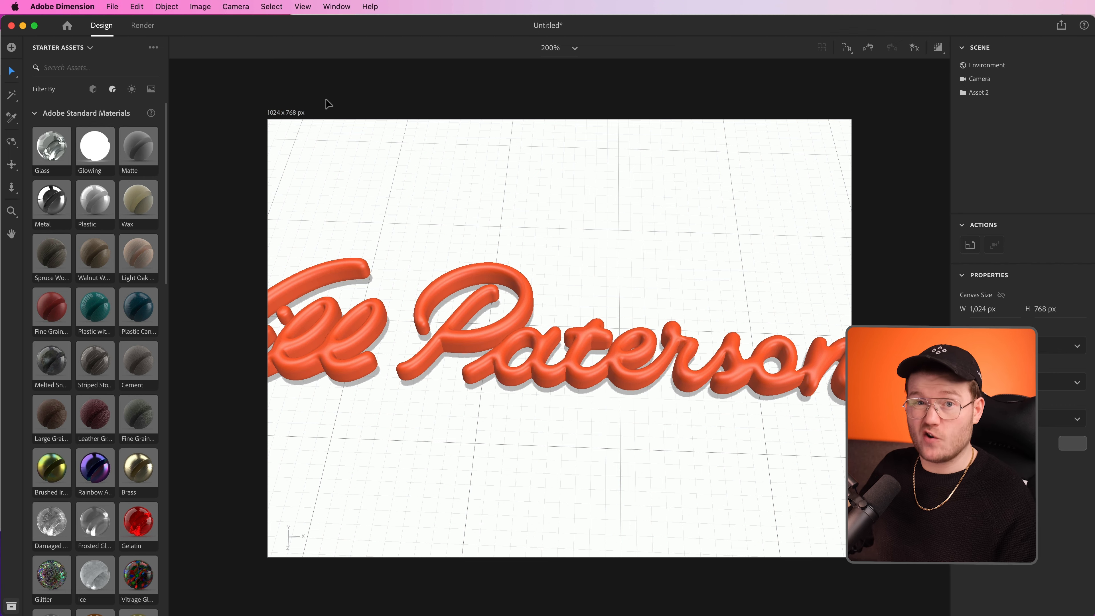
{"action": "left_click", "coordinate": [984, 308]}
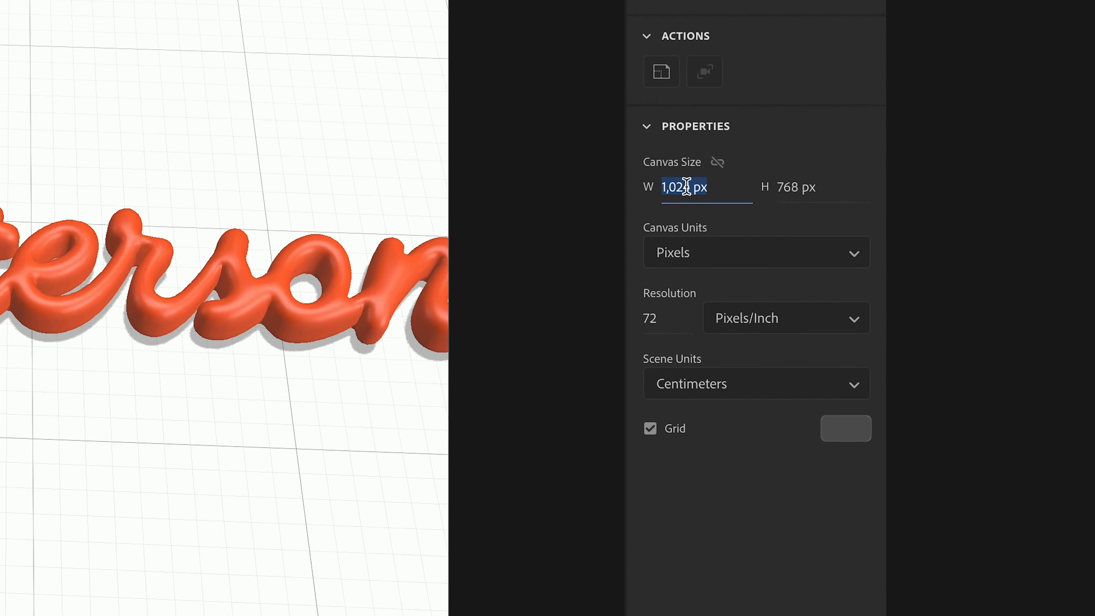
{"action": "type", "text": "3,"}
{"action": "type", "text": "840"}
{"action": "key", "text": "Tab"}
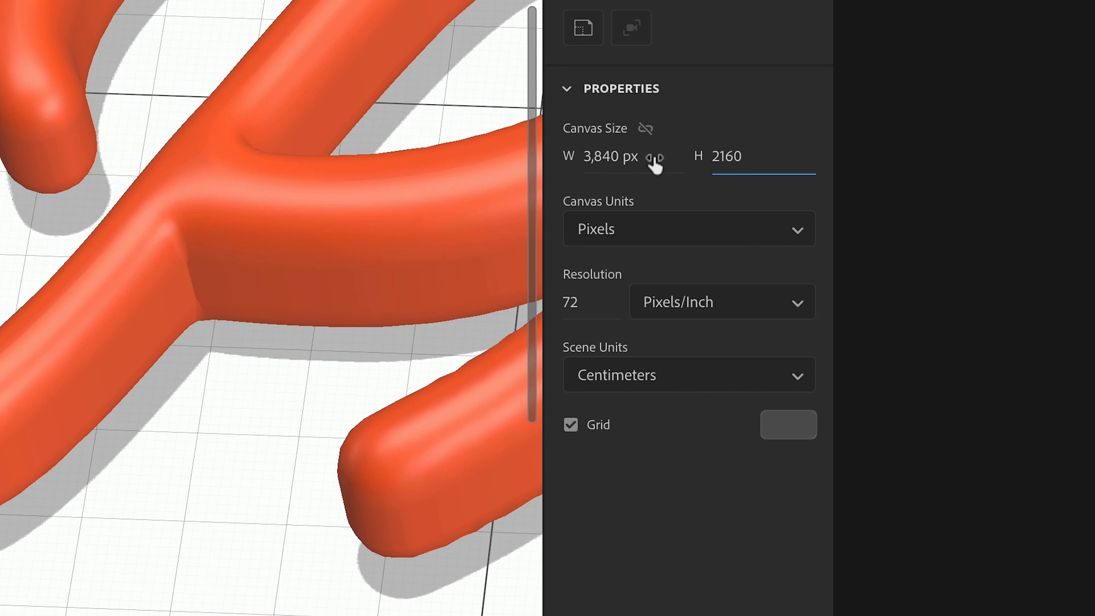
{"action": "key", "text": "Return"}
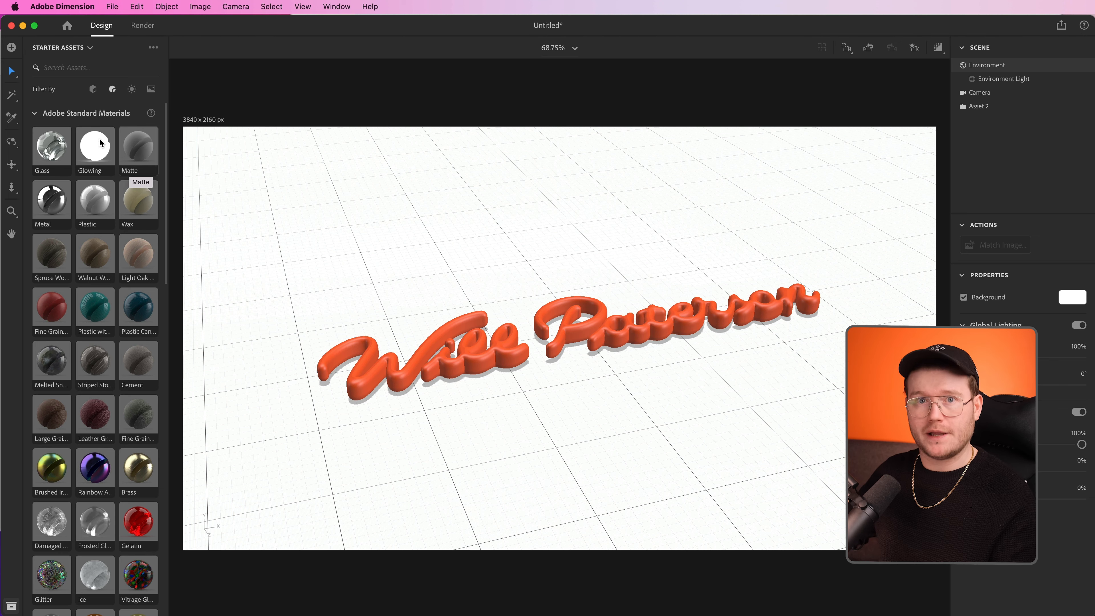
Look through the starter assets for models, materials and lights
{"action": "left_click", "coordinate": [93, 90]}
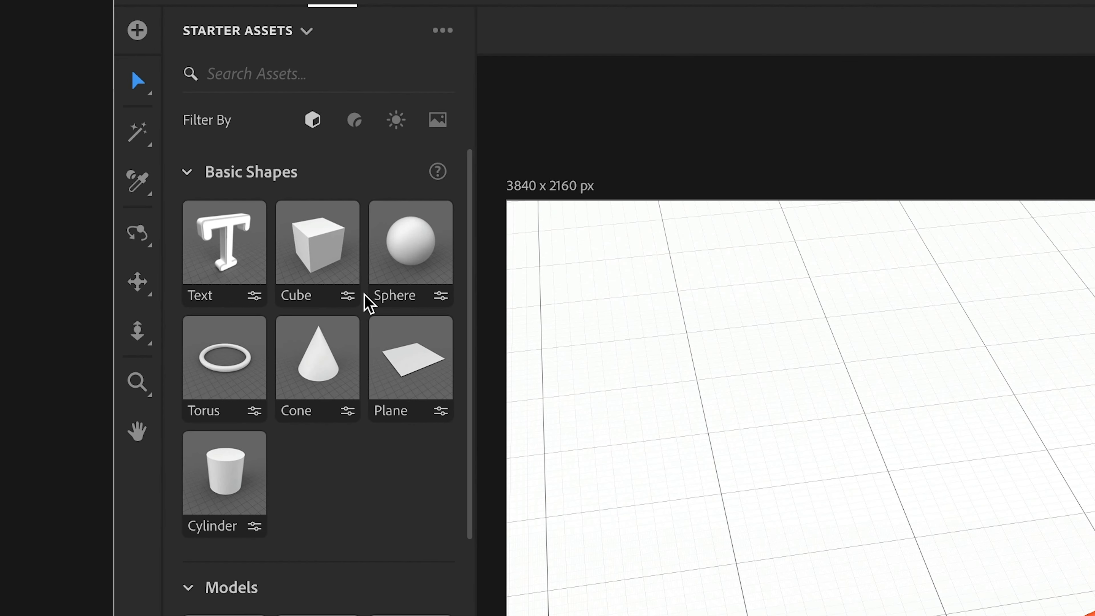
{"action": "scroll", "coordinate": [333, 325], "scroll_direction": "down", "scroll_amount": 10}
{"action": "scroll", "coordinate": [300, 475], "scroll_direction": "up", "scroll_amount": 10}
{"action": "left_click", "coordinate": [355, 130]}
{"action": "scroll", "coordinate": [288, 514], "scroll_direction": "down", "scroll_amount": 5}
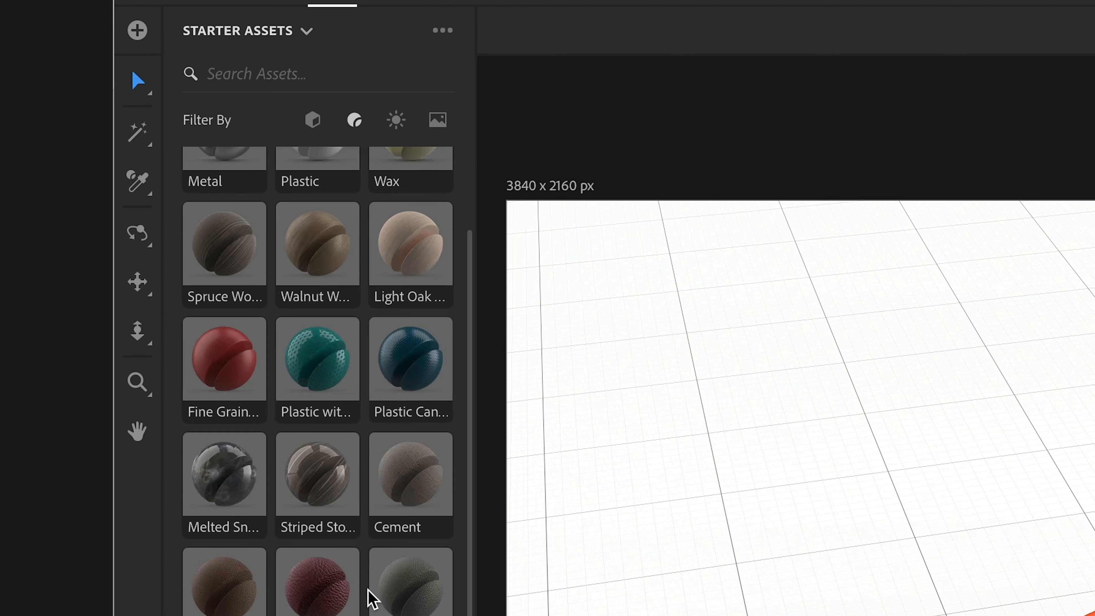
{"action": "scroll", "coordinate": [364, 591], "scroll_direction": "up", "scroll_amount": 5}
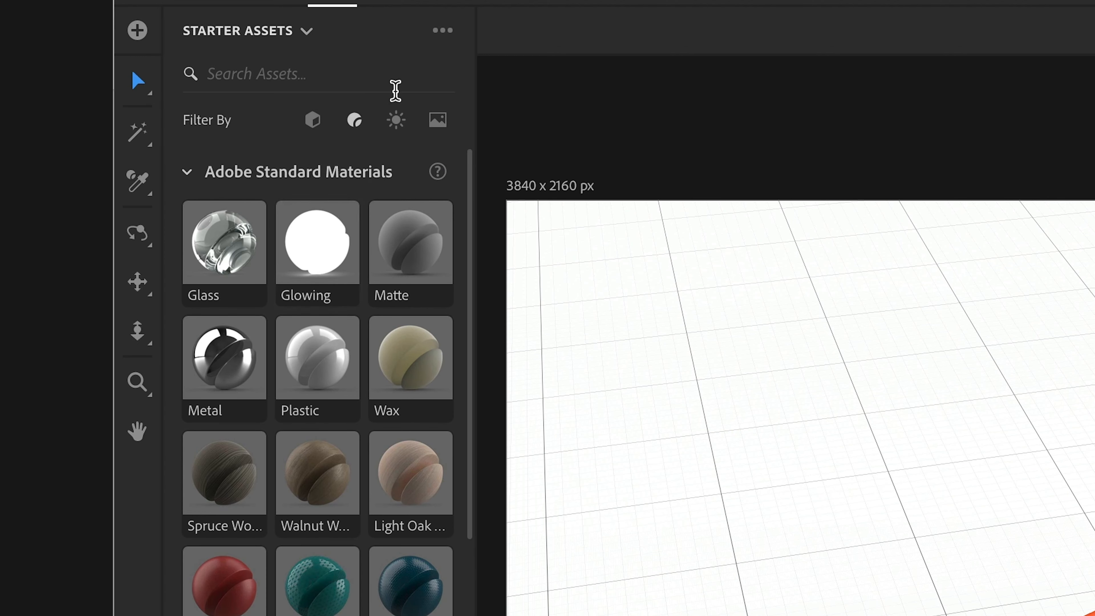
{"action": "left_click", "coordinate": [396, 120]}
Add a basic plane beneath the lettering and scale it to about 1,086 by 1,039 cm, filling the canvas
{"action": "left_click", "coordinate": [313, 121]}
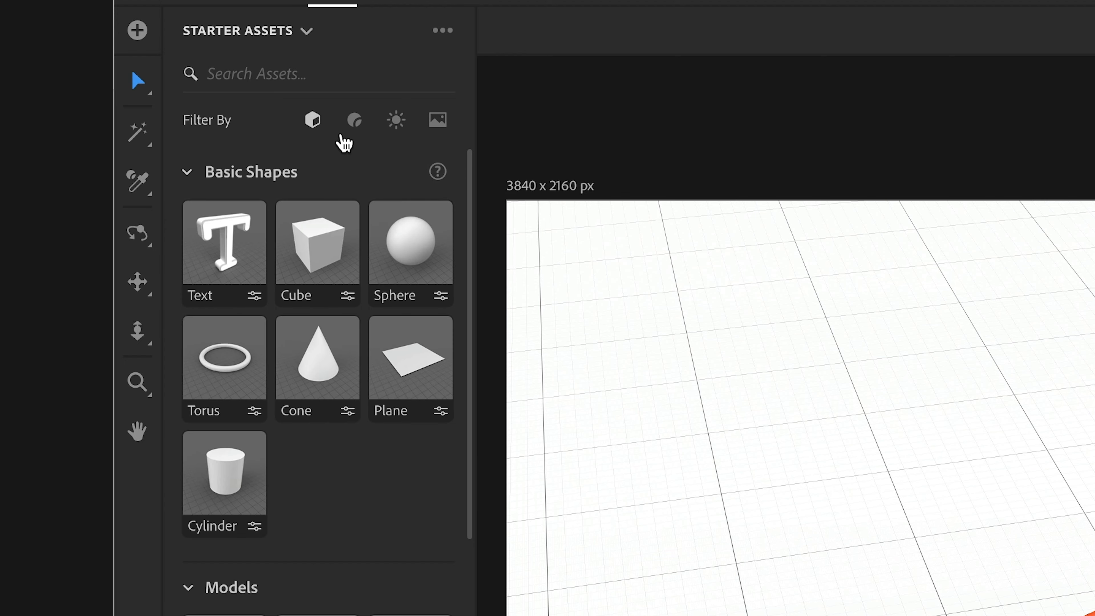
{"action": "left_click_drag", "start_coordinate": [406, 345], "coordinate": [1094, 615]}
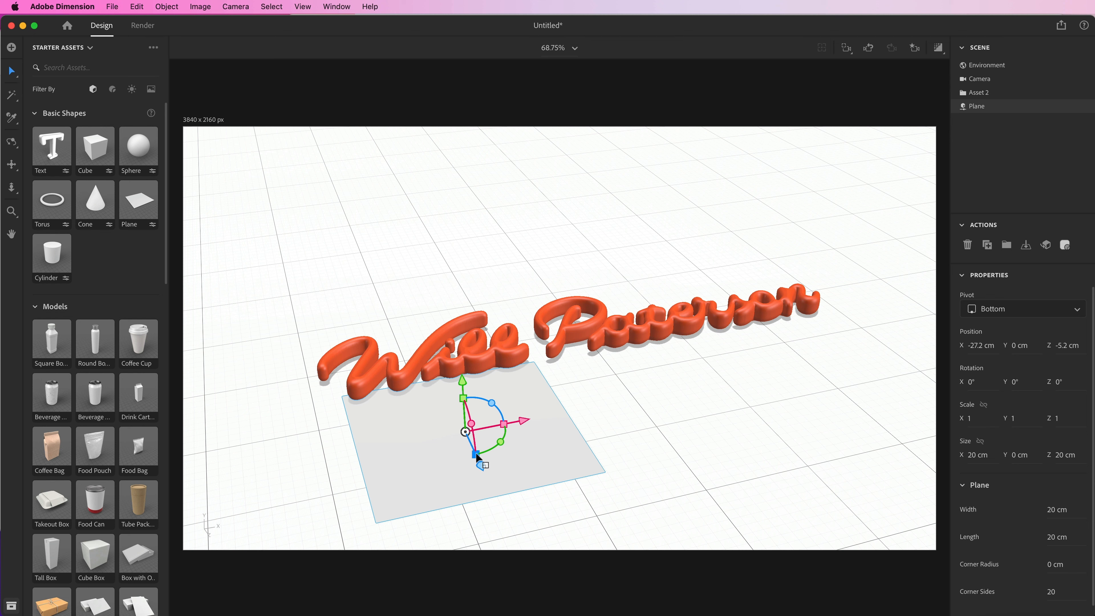
{"action": "left_click_drag", "start_coordinate": [475, 454], "coordinate": [526, 598]}
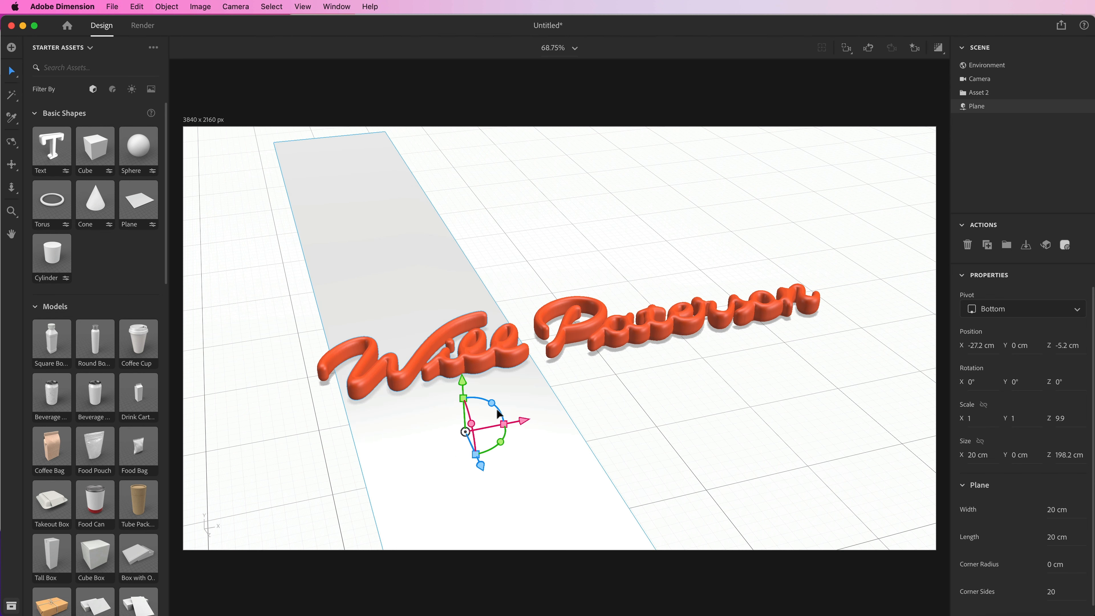
{"action": "left_click_drag", "start_coordinate": [503, 424], "coordinate": [765, 362]}
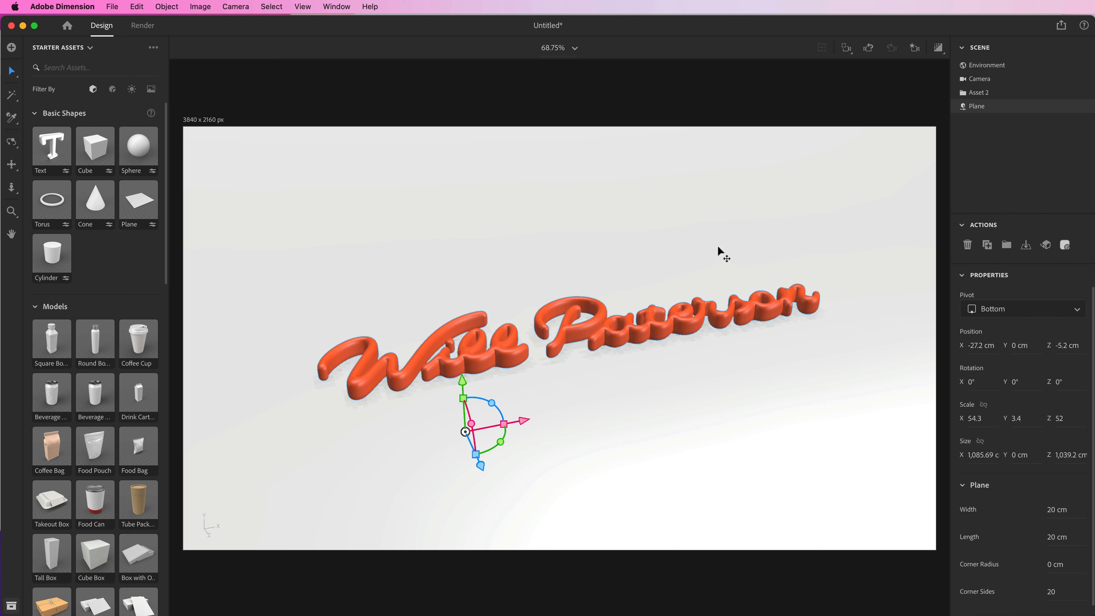
Apply the Matte material to the plane and set its base color to bright lime green
{"action": "left_click", "coordinate": [113, 89]}
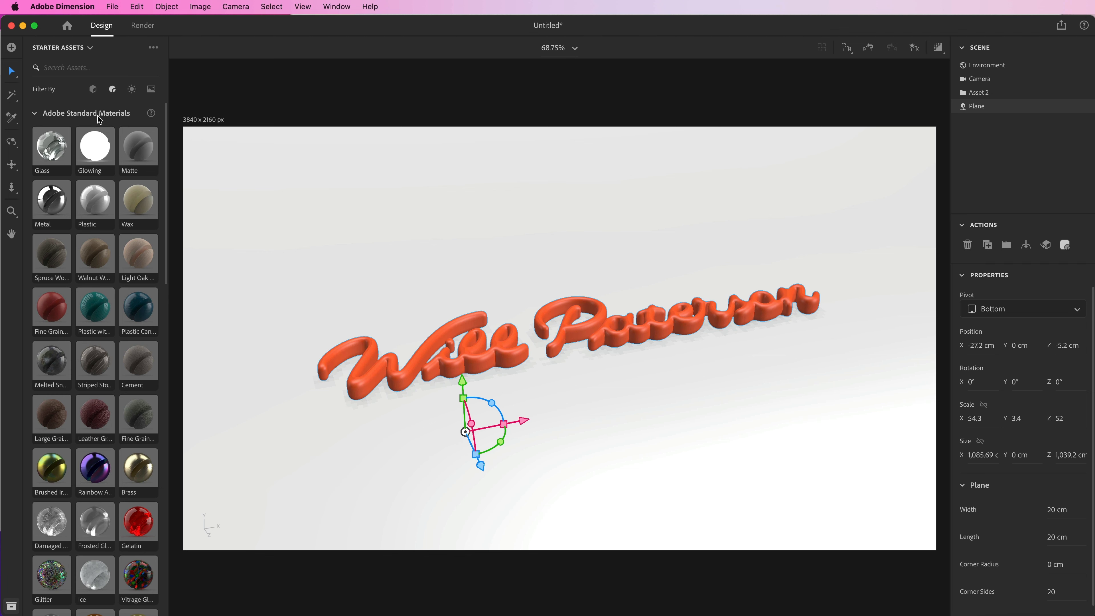
{"action": "left_click_drag", "start_coordinate": [138, 147], "coordinate": [395, 229]}
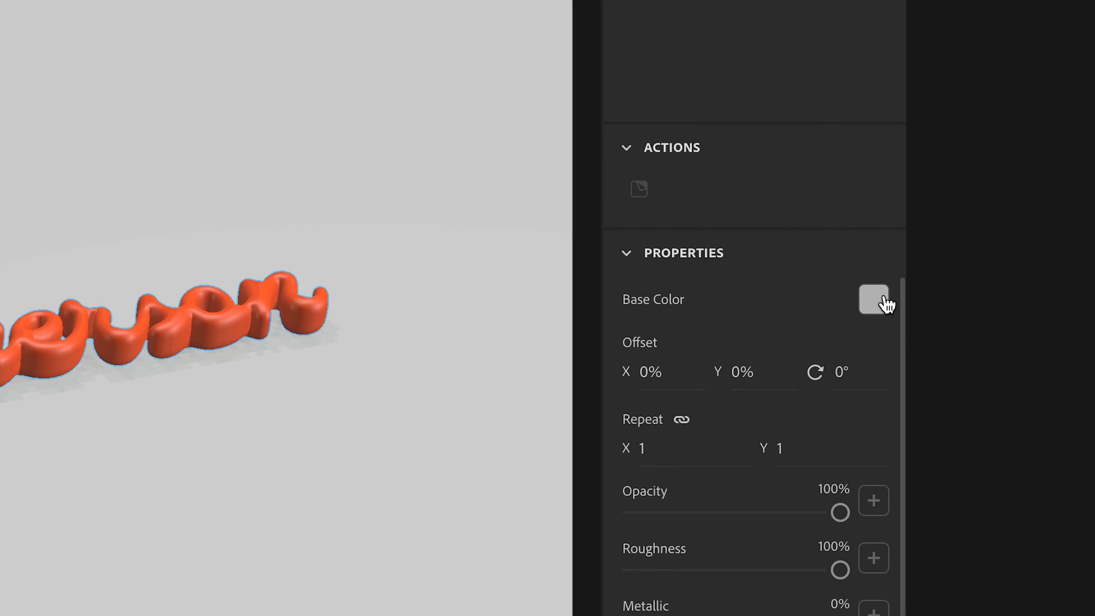
{"action": "left_click", "coordinate": [890, 303]}
{"action": "left_click", "coordinate": [620, 443]}
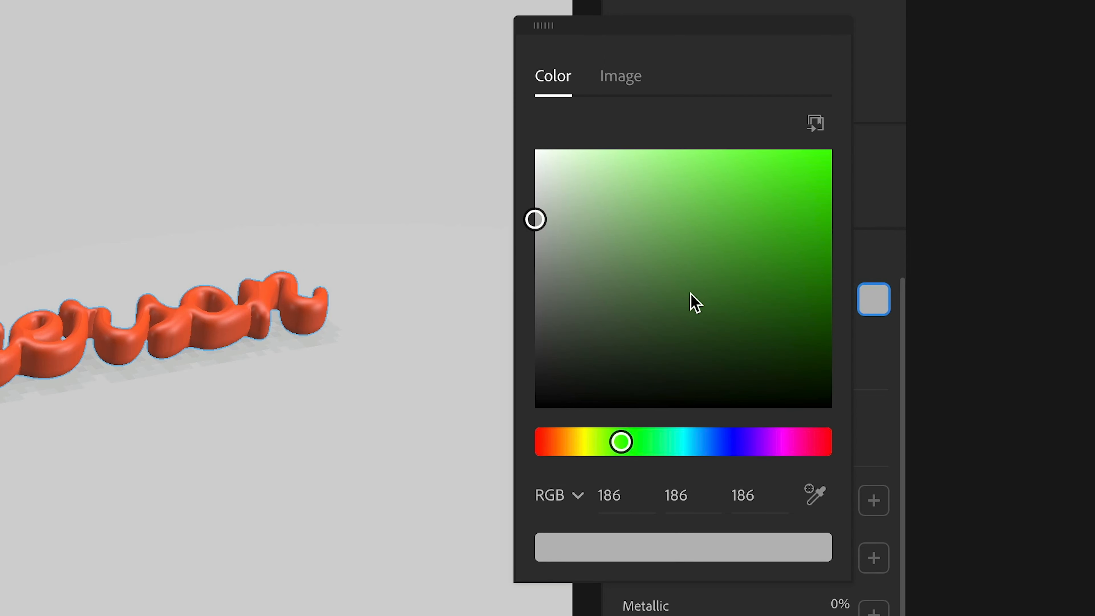
{"action": "left_click_drag", "start_coordinate": [692, 301], "coordinate": [863, 234]}
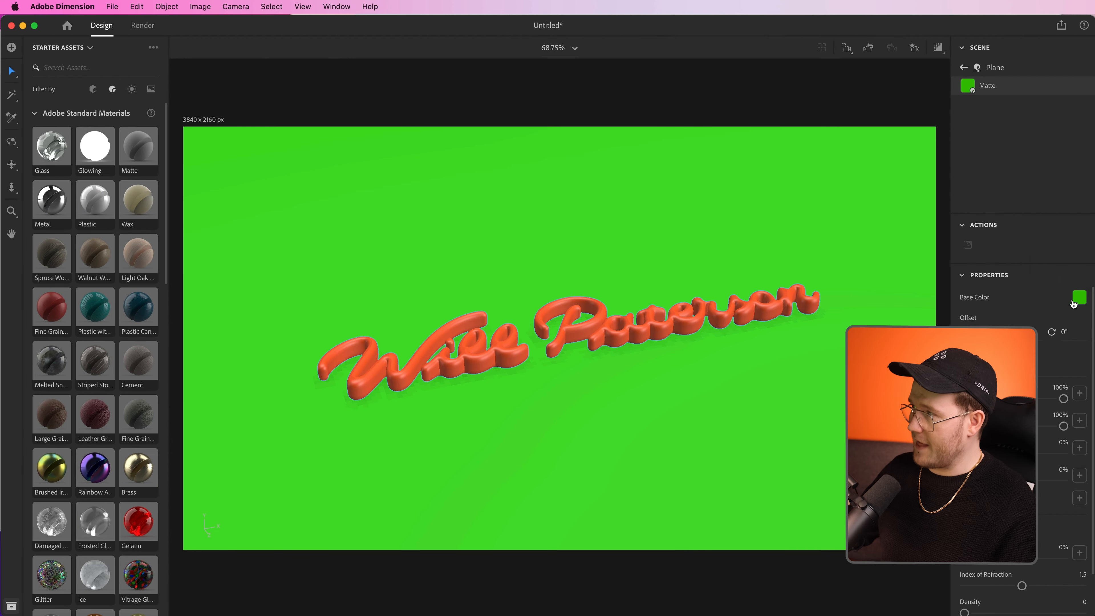
{"action": "left_click", "coordinate": [1077, 300]}
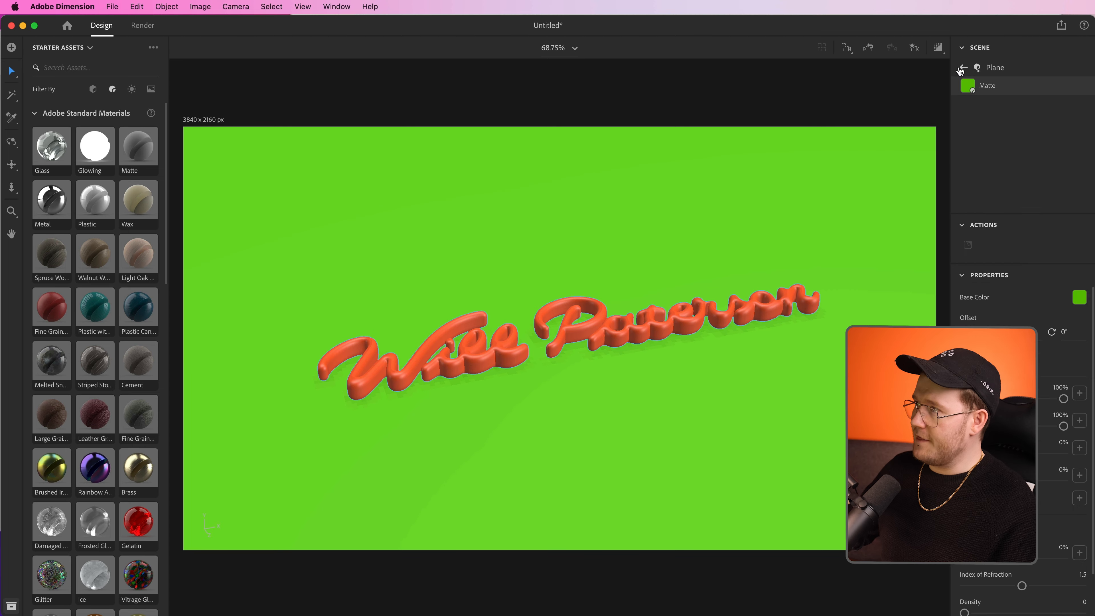
{"action": "left_click", "coordinate": [963, 67]}
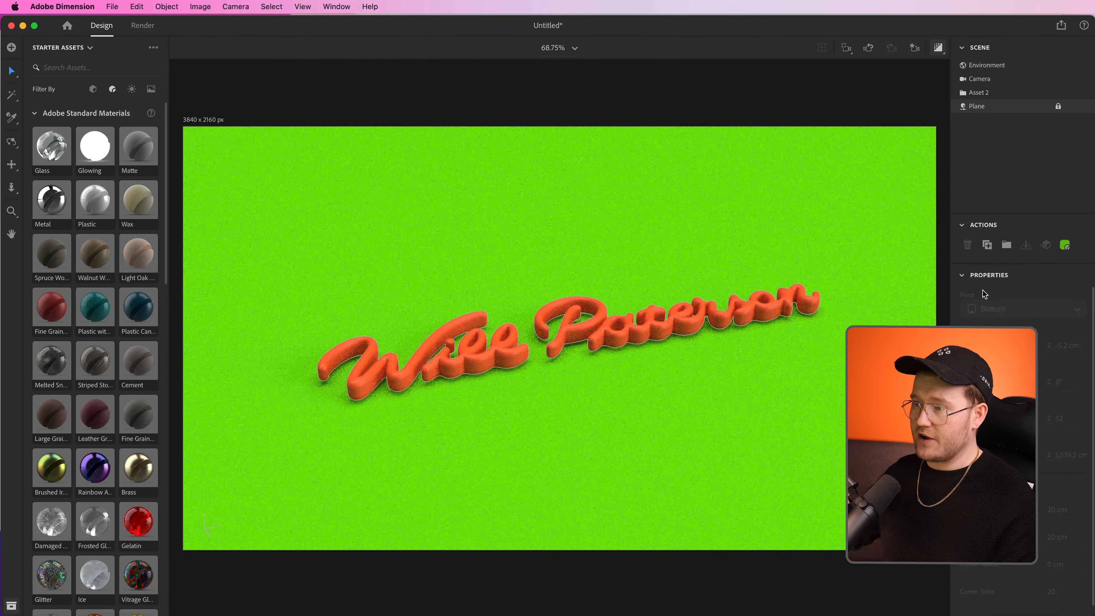
Orbit and zoom the camera to frame the whole lettering from directly above, centered across the canvas
{"action": "left_click", "coordinate": [870, 99]}
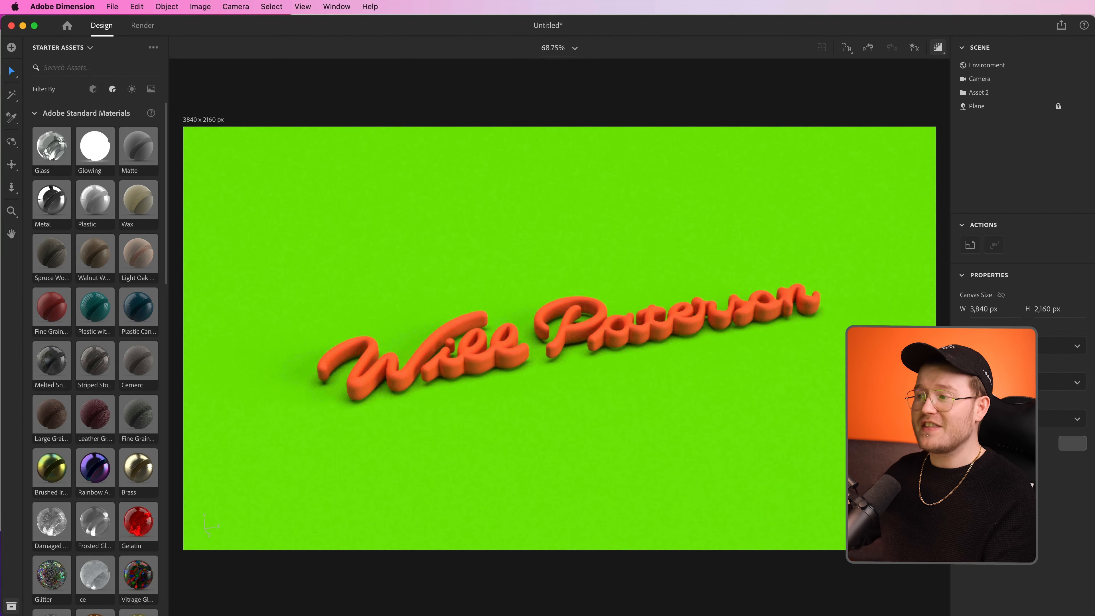
{"action": "scroll", "coordinate": [559, 367], "scroll_direction": "up", "scroll_amount": 5}
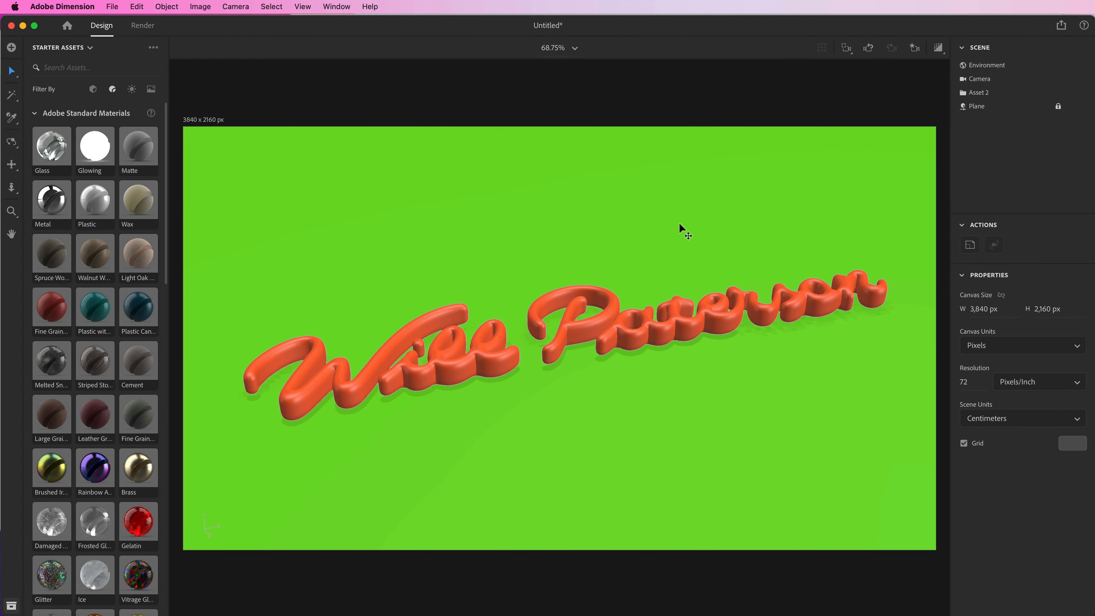
{"action": "left_click_drag", "start_coordinate": [679, 224], "coordinate": [627, 387]}
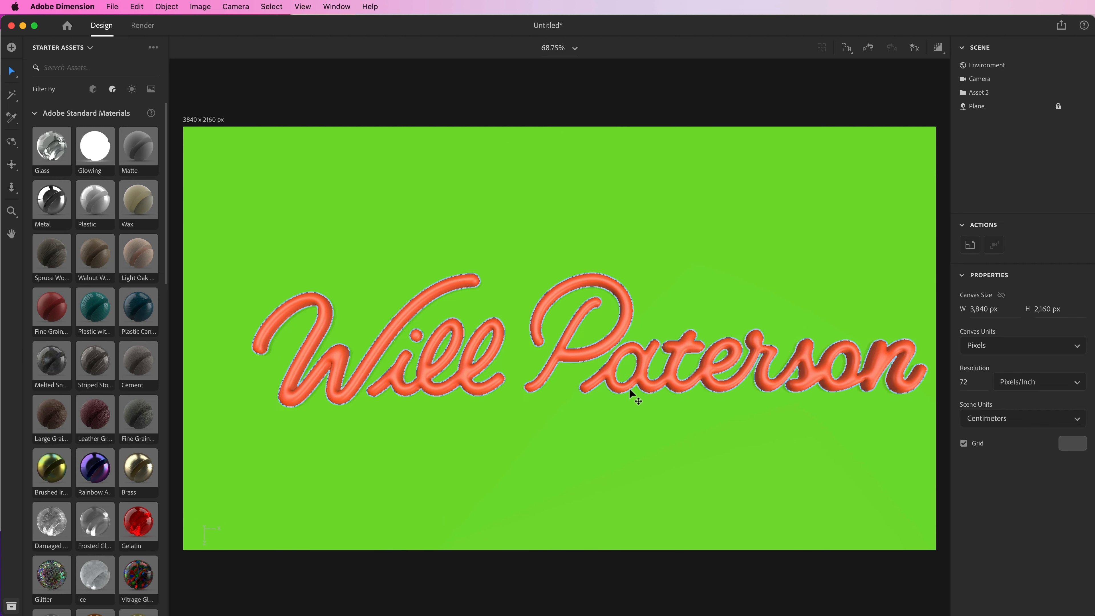
{"action": "scroll", "coordinate": [631, 391], "scroll_direction": "down", "scroll_amount": 3}
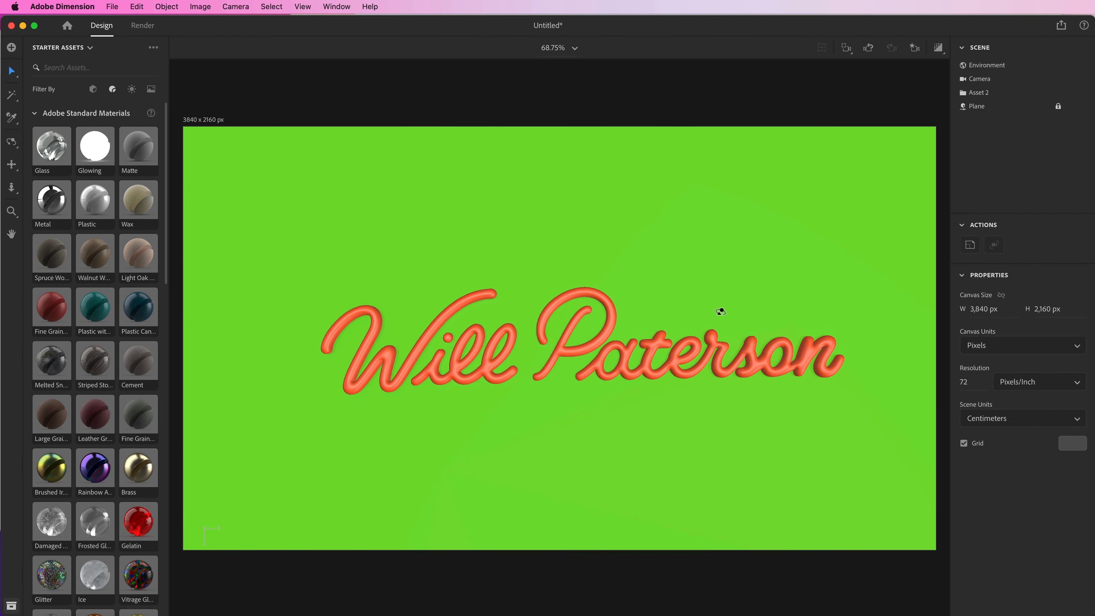
{"action": "middle_click_drag", "start_coordinate": [721, 302], "coordinate": [696, 310]}
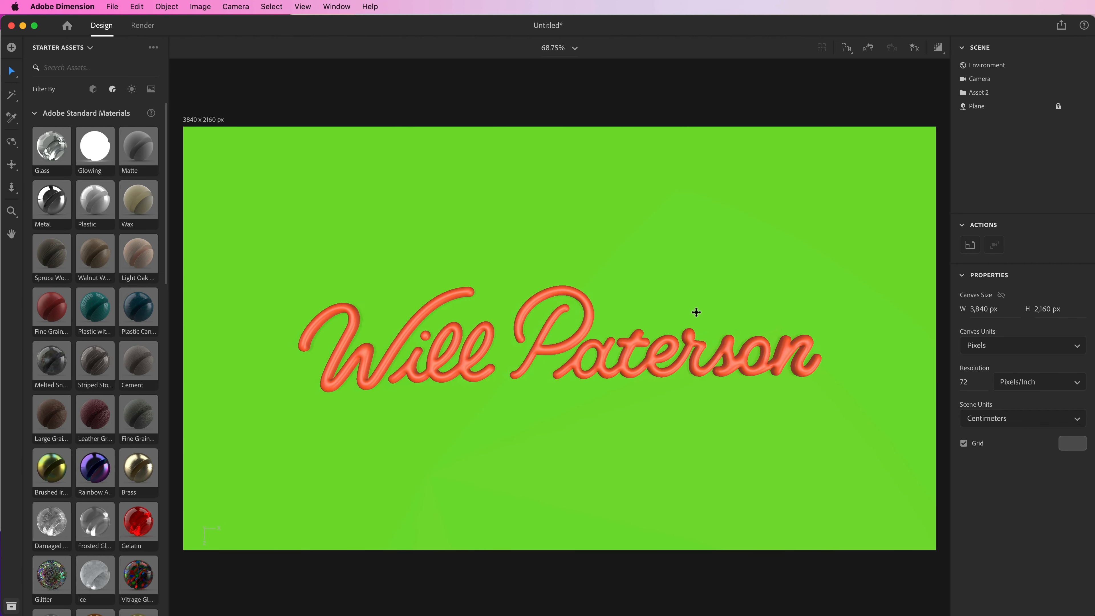
{"action": "right_click_drag", "start_coordinate": [642, 316], "coordinate": [637, 316]}
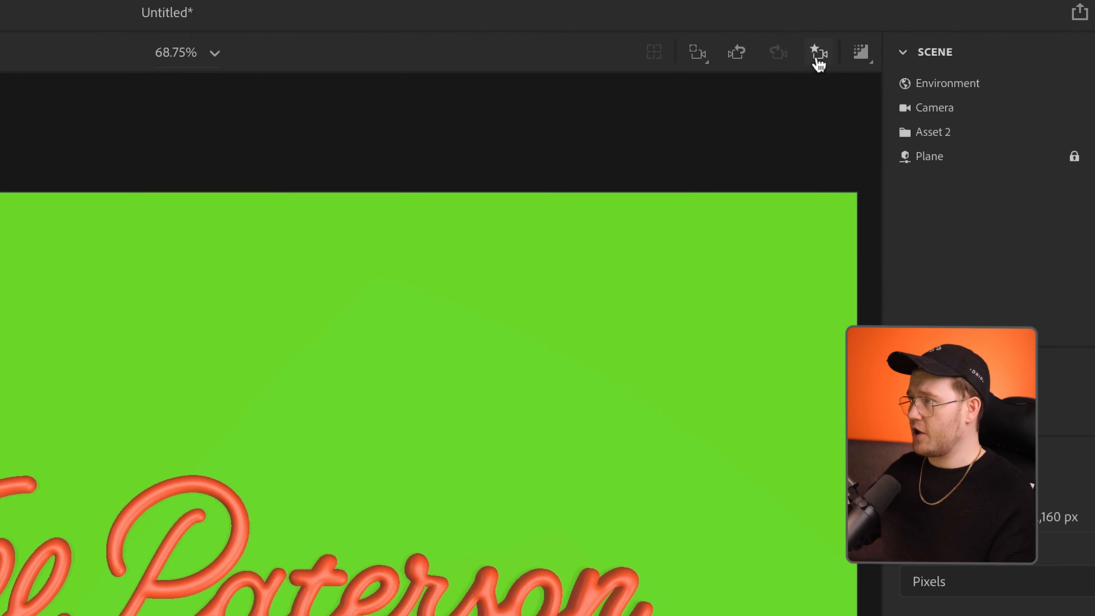
Save the current camera view as a bookmark named "Top Down"
{"action": "left_click", "coordinate": [914, 55]}
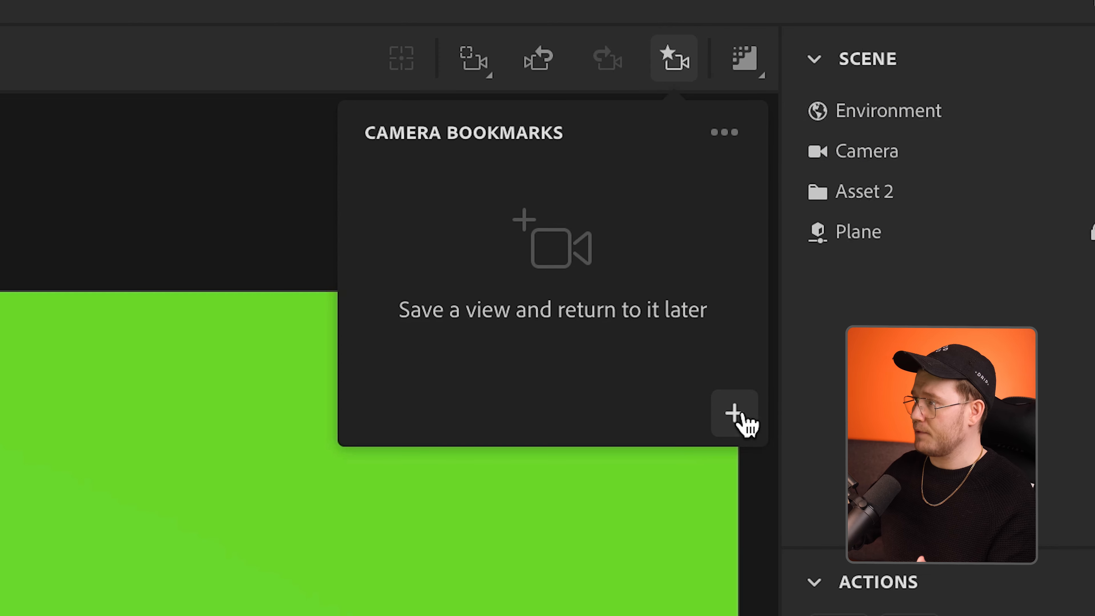
{"action": "left_click", "coordinate": [743, 415]}
{"action": "type", "text": "Top Do"}
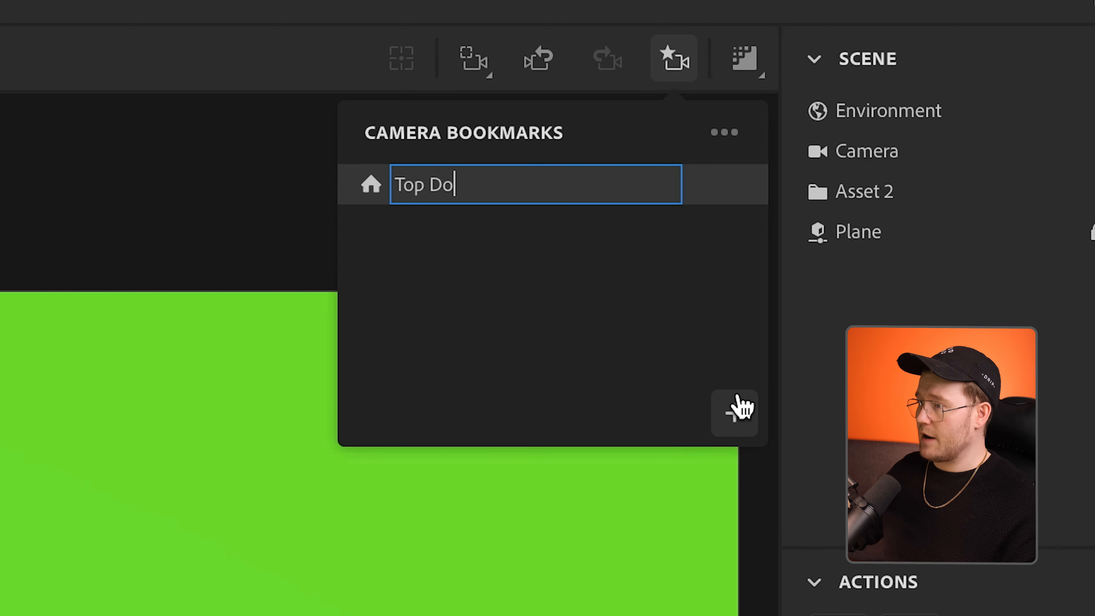
{"action": "type", "text": "wn"}
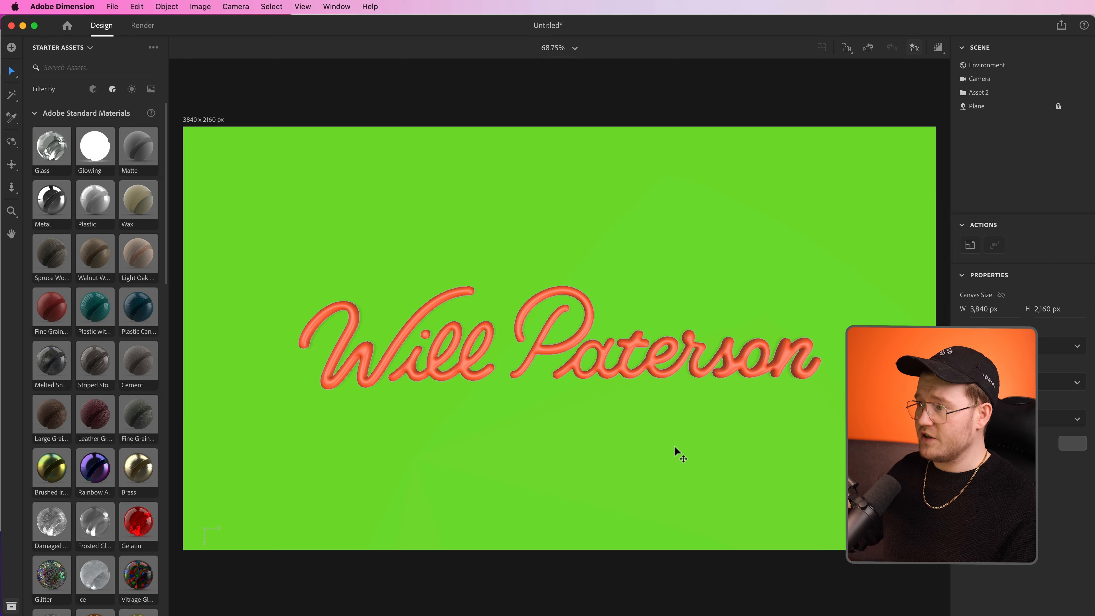
Orbit and zoom the camera away from the lettering and return to it with the Top Down bookmark
{"action": "right_click_drag", "start_coordinate": [675, 446], "coordinate": [555, 386]}
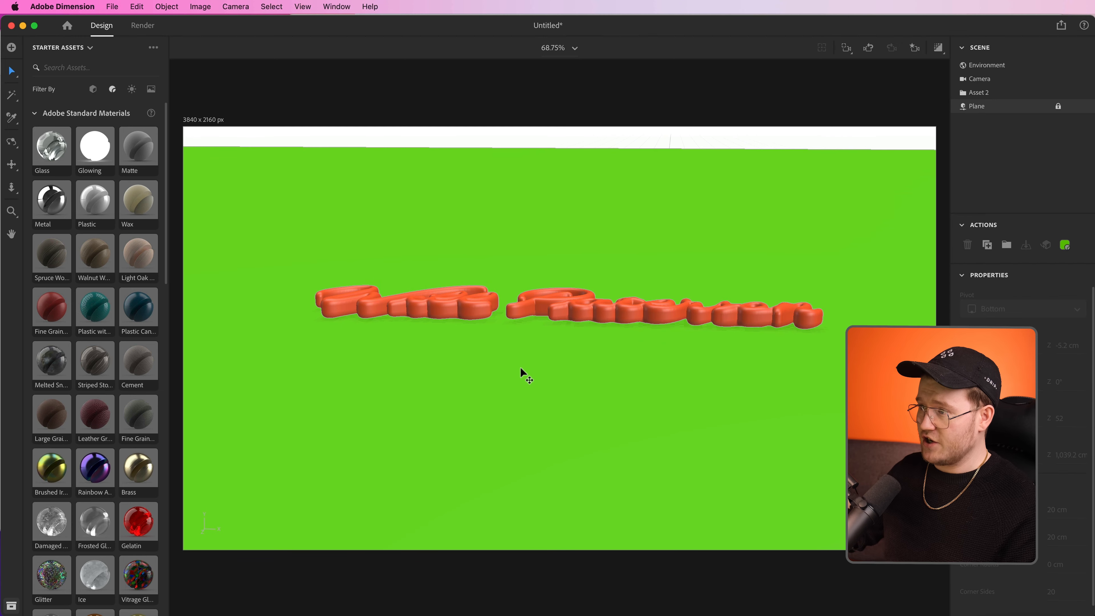
{"action": "scroll", "coordinate": [520, 368], "scroll_direction": "up", "scroll_amount": 5}
{"action": "scroll", "coordinate": [520, 368], "scroll_direction": "down", "scroll_amount": 10}
{"action": "left_click", "coordinate": [917, 49]}
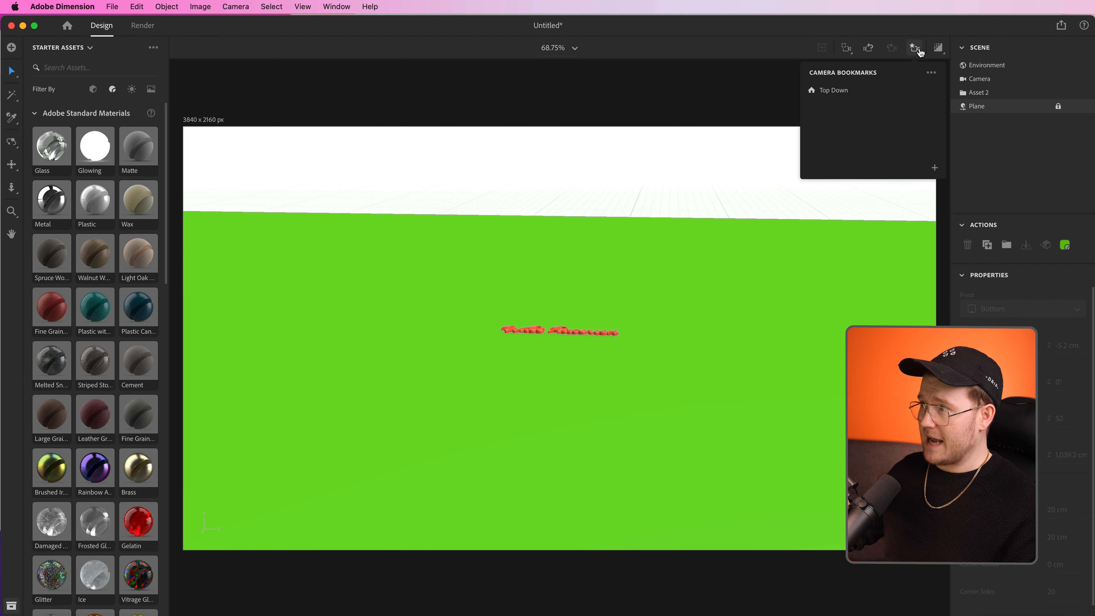
{"action": "left_click", "coordinate": [858, 89]}
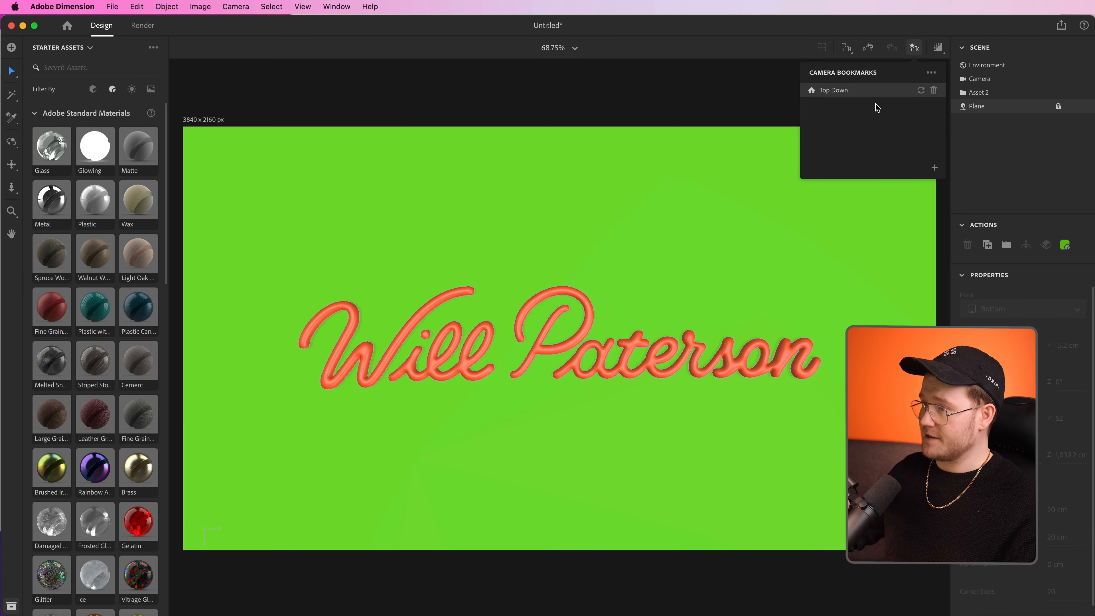
Tilt the camera to an angled view of the lettering and apply the Studio Warm Key environment light to the scene
{"action": "middle_click_drag", "start_coordinate": [604, 384], "coordinate": [609, 423]}
{"action": "right_click_drag", "start_coordinate": [609, 424], "coordinate": [638, 359]}
{"action": "scroll", "coordinate": [597, 357], "scroll_direction": "down", "scroll_amount": 3}
{"action": "scroll", "coordinate": [597, 357], "scroll_direction": "up", "scroll_amount": 7}
{"action": "scroll", "coordinate": [631, 359], "scroll_direction": "up", "scroll_amount": 3}
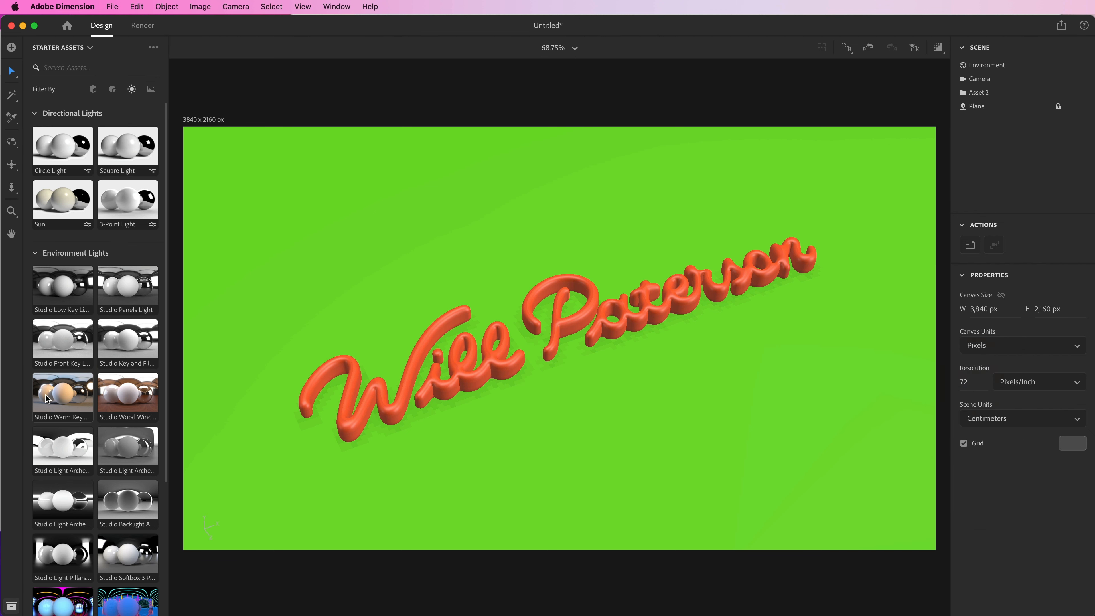
{"action": "left_click_drag", "start_coordinate": [62, 392], "coordinate": [687, 460]}
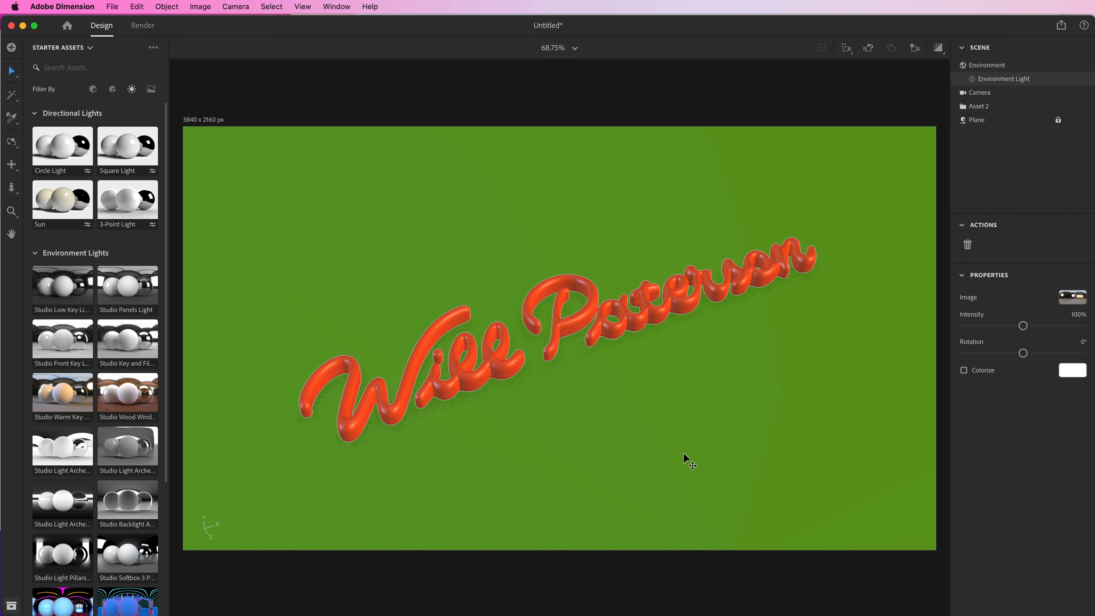
Turn on the render preview and inspect the lighting and shadows on the lettering up close and from another angle
{"action": "left_click", "coordinate": [923, 48]}
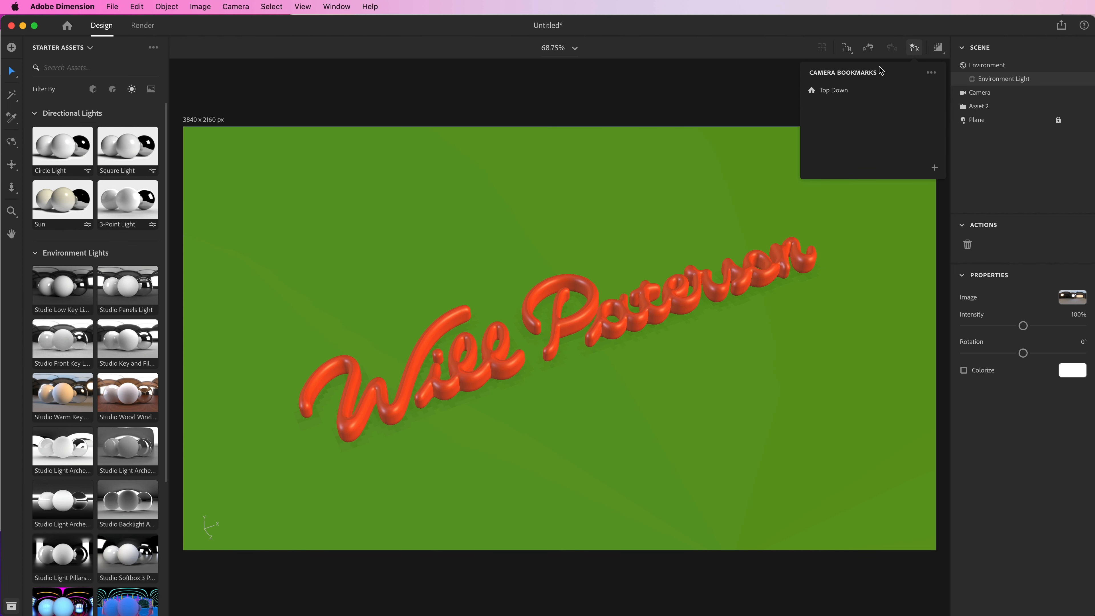
{"action": "left_click", "coordinate": [932, 49]}
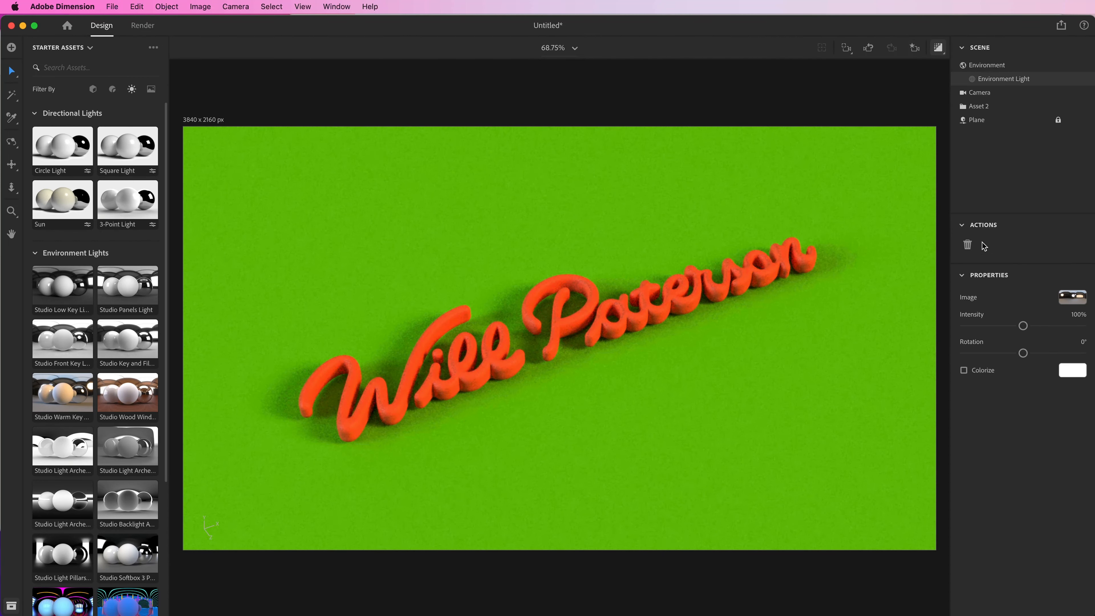
{"action": "scroll", "coordinate": [587, 388], "scroll_direction": "up", "scroll_amount": 10}
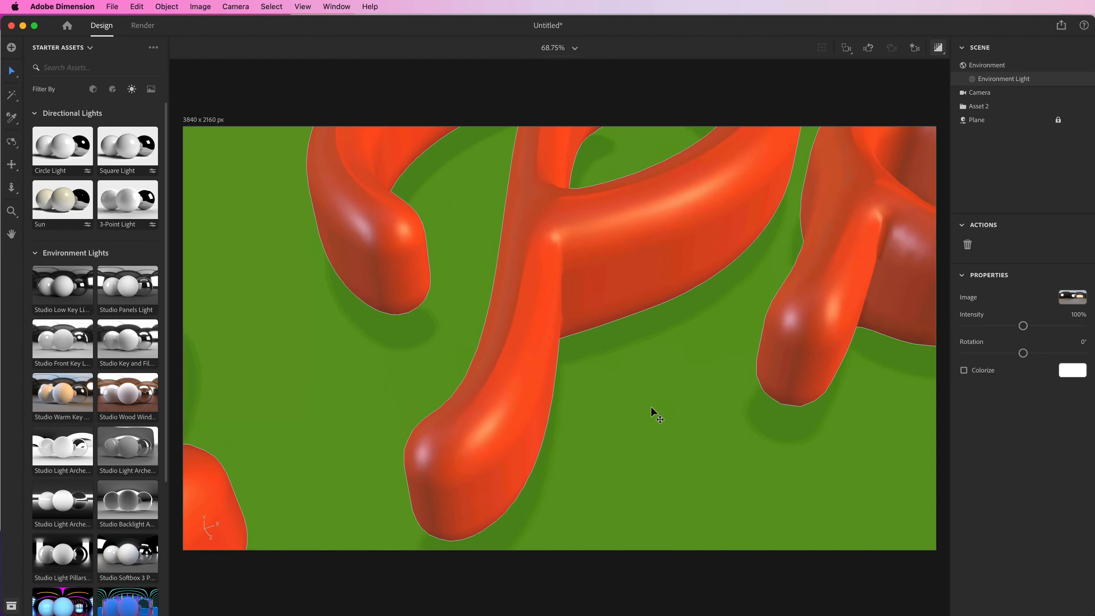
{"action": "scroll", "coordinate": [651, 407], "scroll_direction": "down", "scroll_amount": 5}
{"action": "right_click_drag", "start_coordinate": [672, 425], "coordinate": [819, 403]}
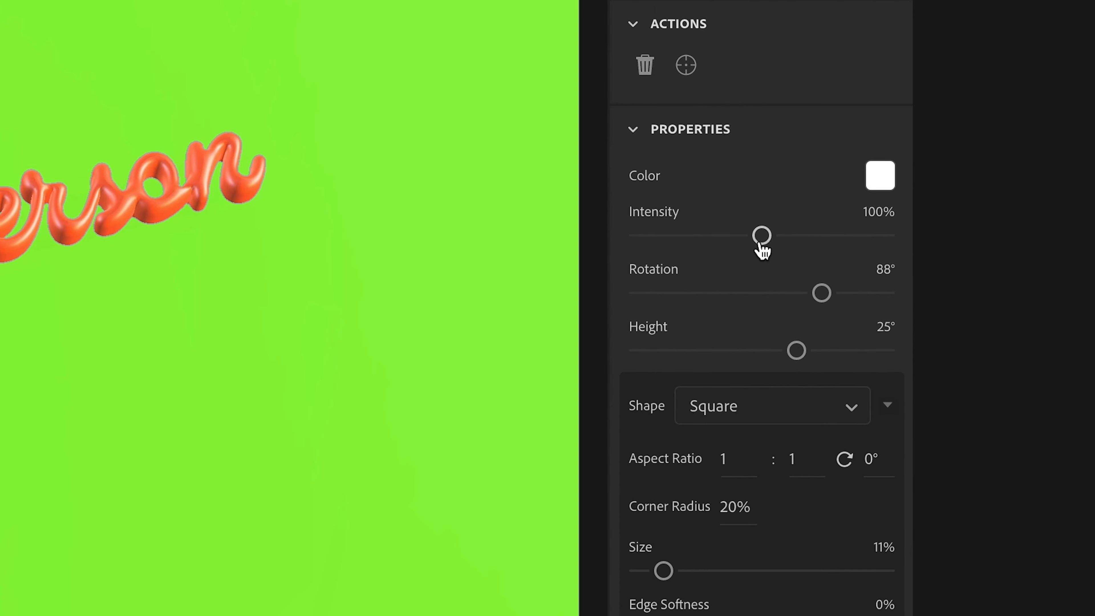
Set the intensity of the three-point setup's Key Light to 55%
{"action": "left_click_drag", "start_coordinate": [1022, 326], "coordinate": [983, 326]}
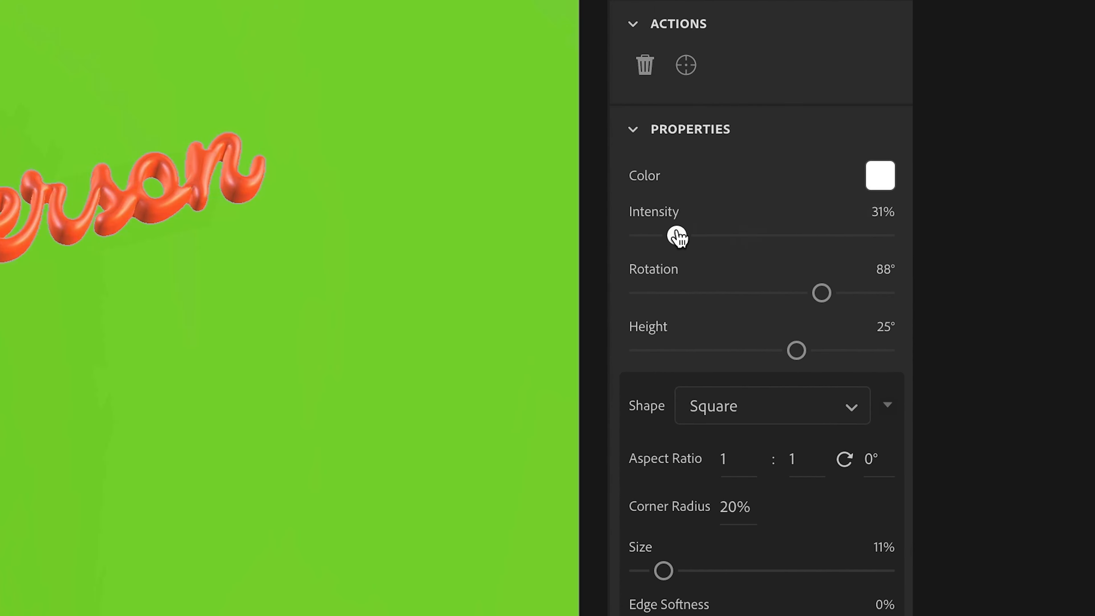
{"action": "left_click_drag", "start_coordinate": [677, 236], "coordinate": [707, 237]}
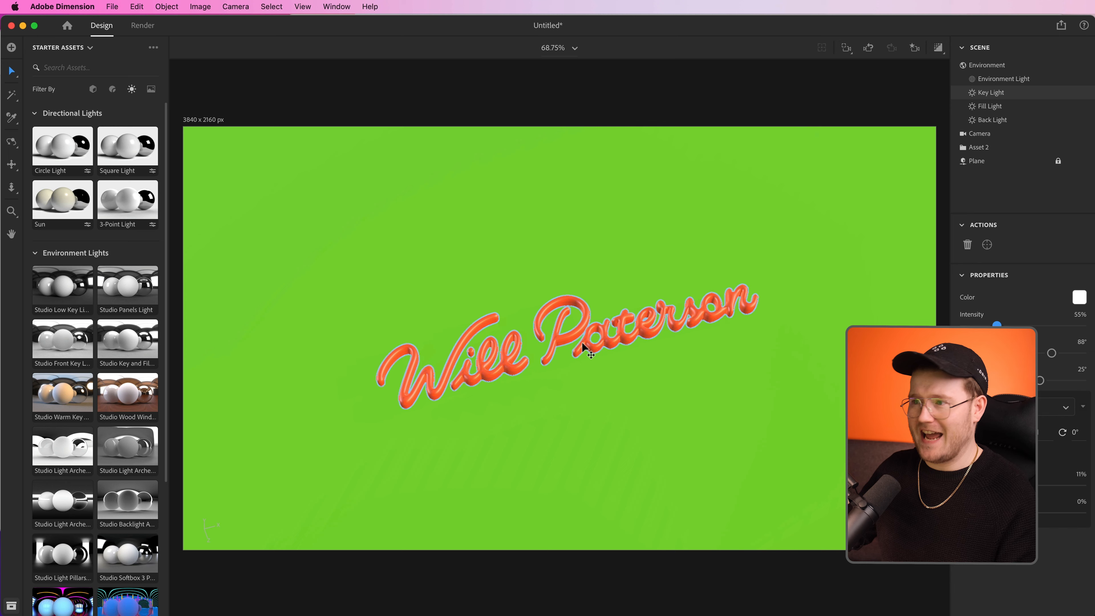
{"action": "scroll", "coordinate": [582, 345], "scroll_direction": "up", "scroll_amount": 5}
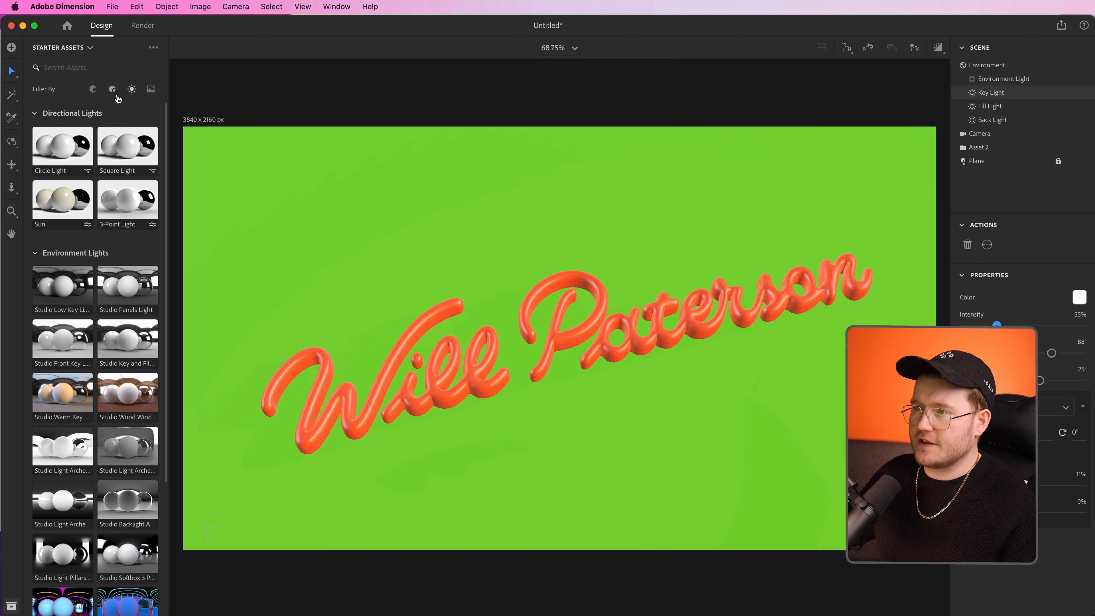
Try applying the Plastic material directly to individual letters on the canvas, and undo it
{"action": "left_click", "coordinate": [113, 91]}
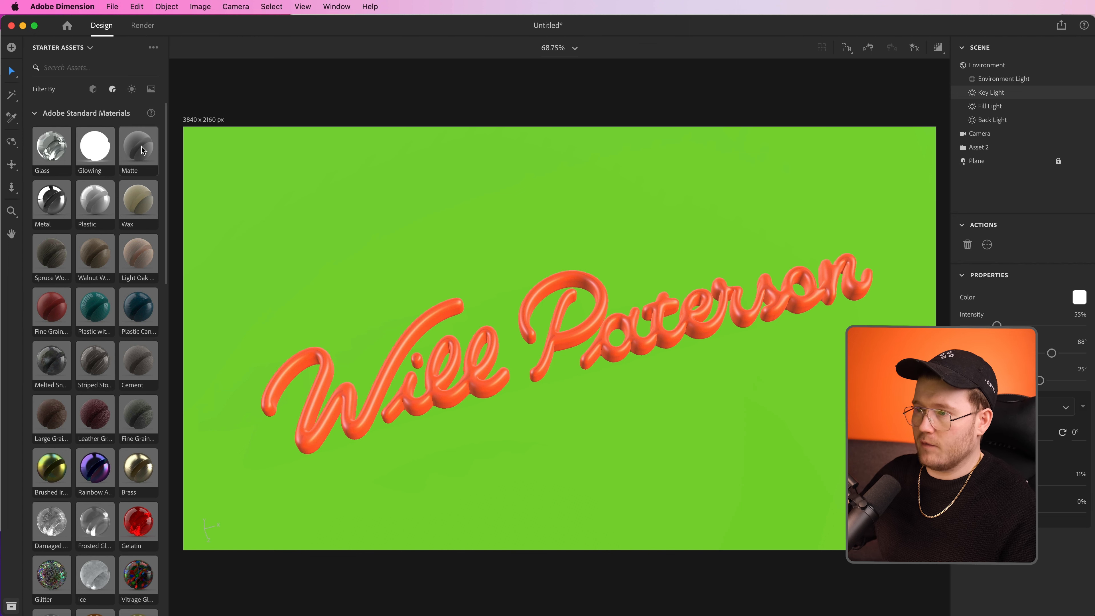
{"action": "left_click_drag", "start_coordinate": [95, 208], "coordinate": [284, 195]}
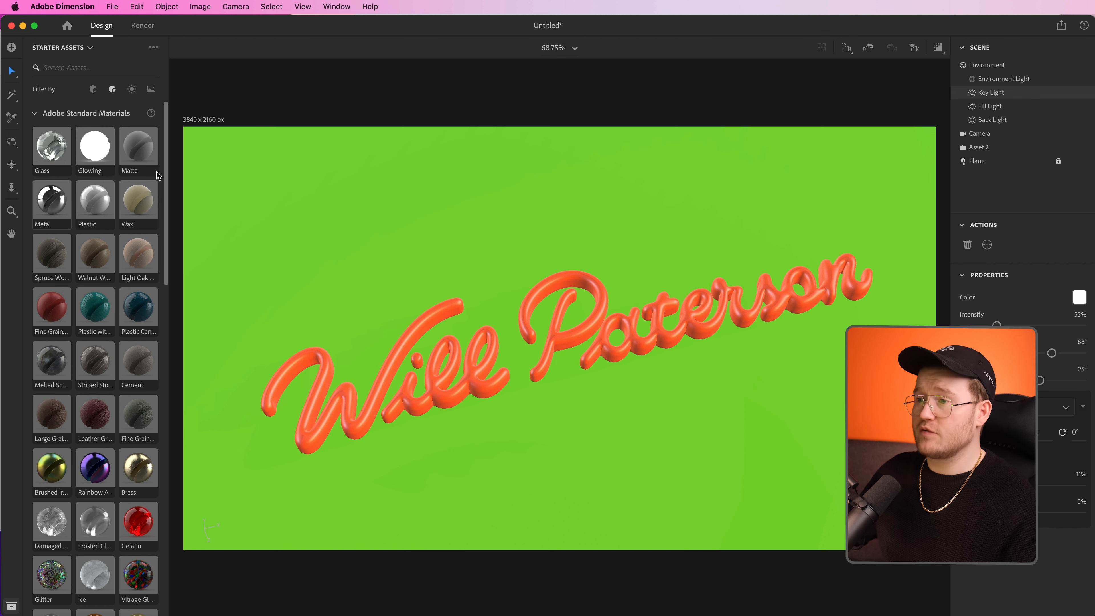
{"action": "left_click_drag", "start_coordinate": [98, 200], "coordinate": [452, 385]}
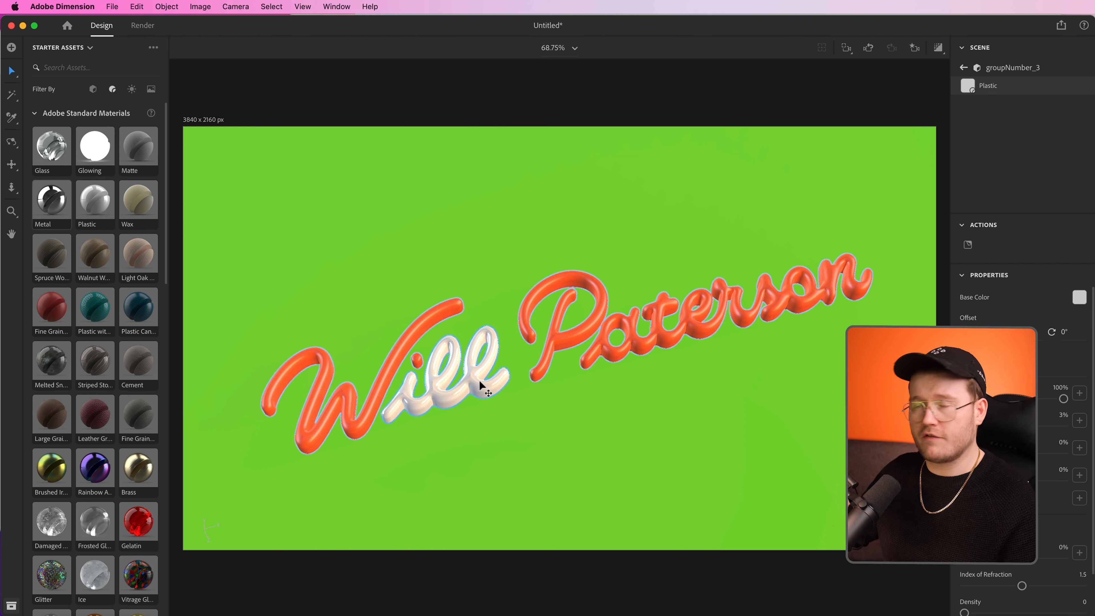
{"action": "key", "text": "super+z"}
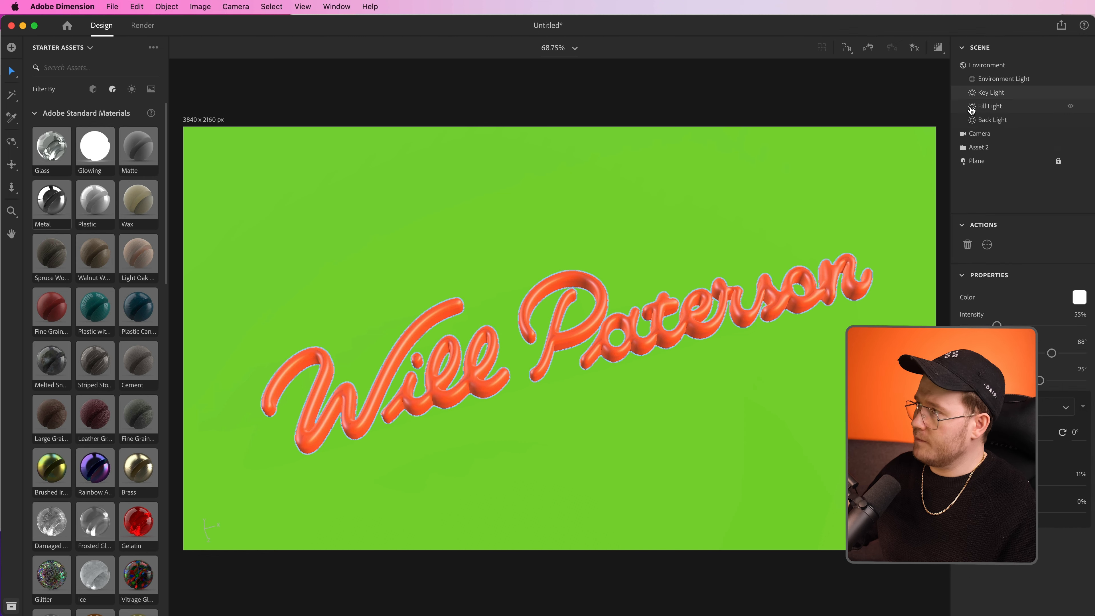
Rename the Asset 2 group as "Logo" and apply the Plastic material to the whole group
{"action": "left_click", "coordinate": [980, 148]}
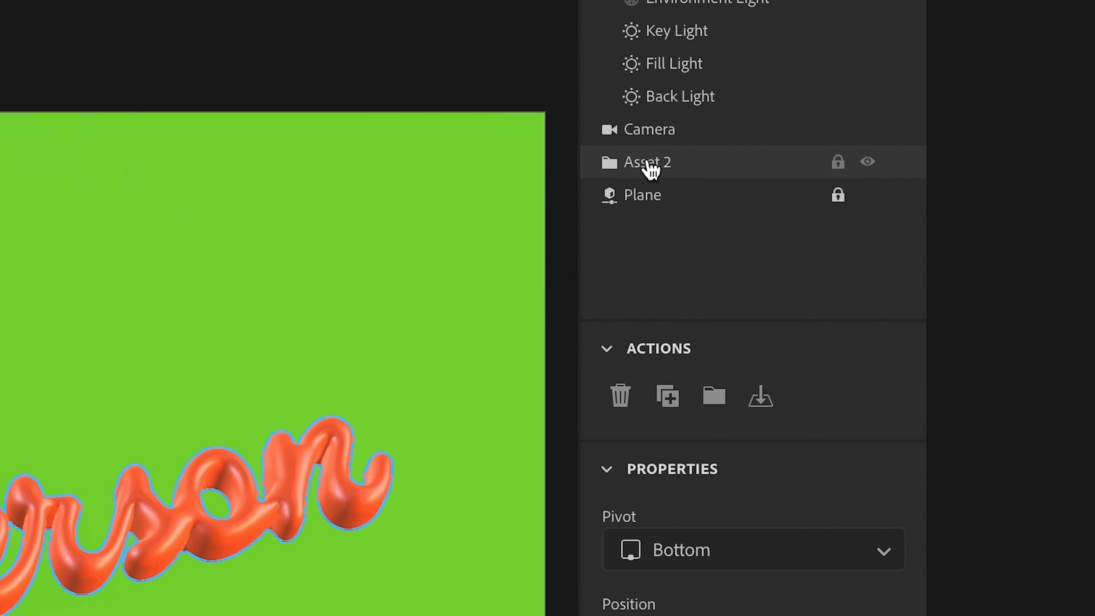
{"action": "type", "text": "Logo"}
{"action": "key", "text": "Return"}
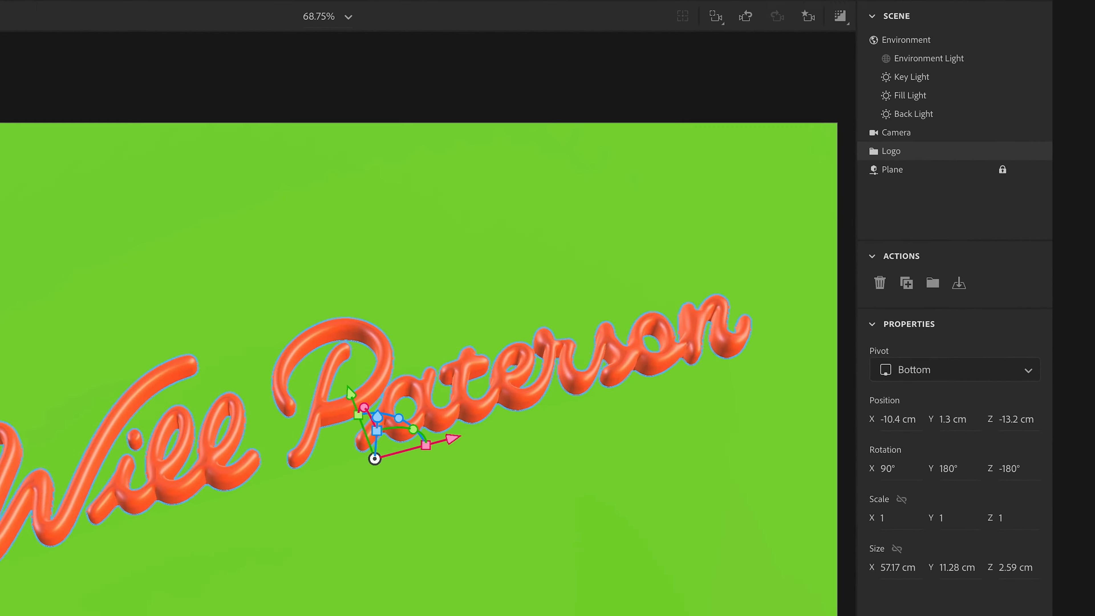
{"action": "left_click_drag", "start_coordinate": [95, 199], "coordinate": [457, 363]}
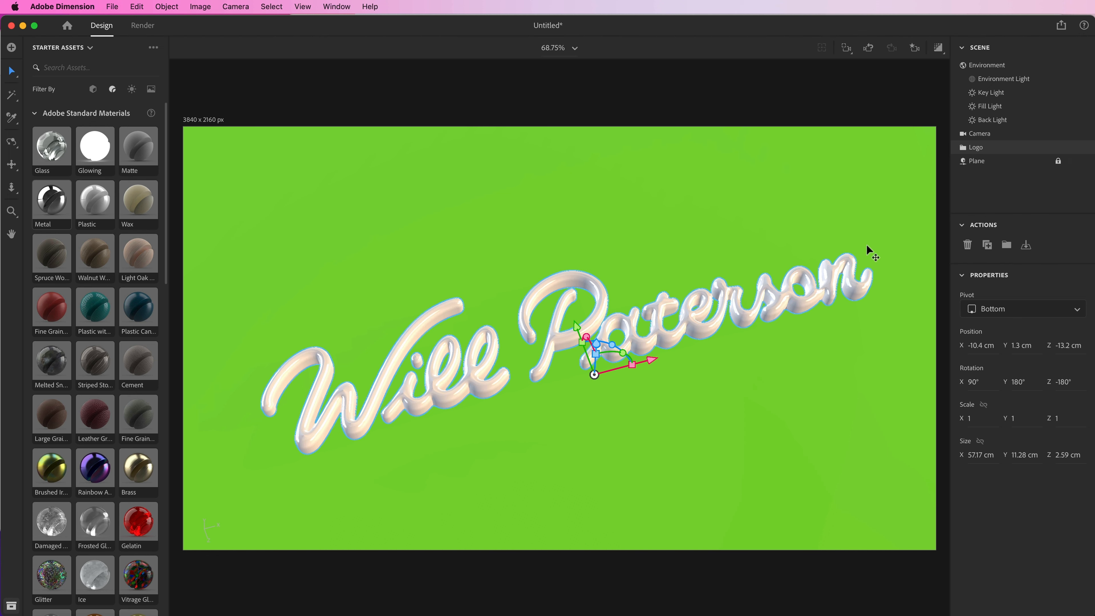
Edit the Plastic material through the Logo group's first object and set its base color to orange
{"action": "left_click", "coordinate": [1003, 152]}
{"action": "left_click", "coordinate": [964, 149]}
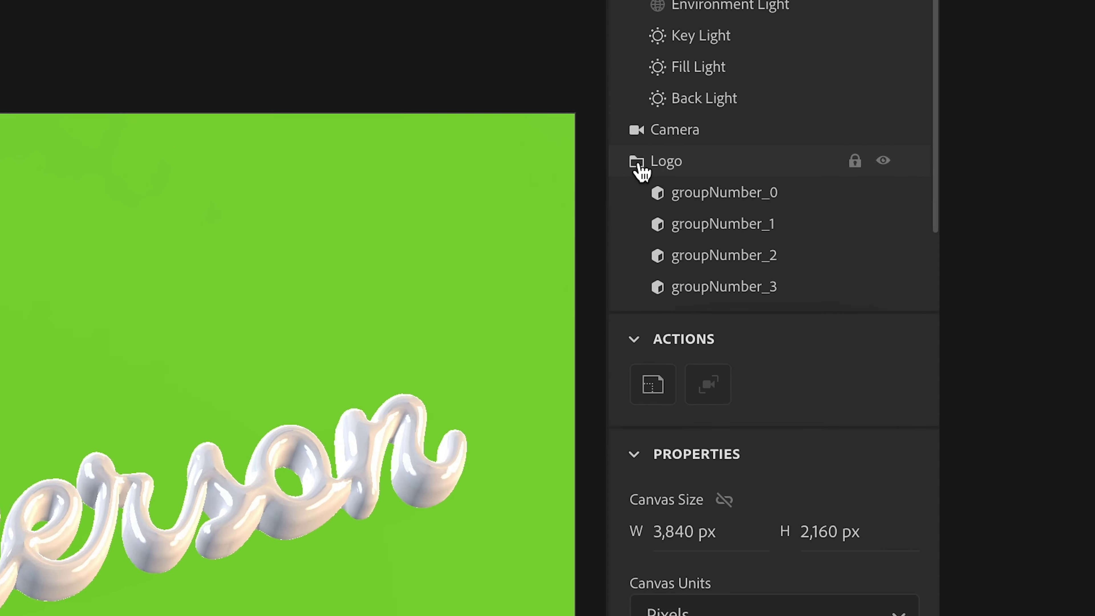
{"action": "left_click", "coordinate": [1000, 162]}
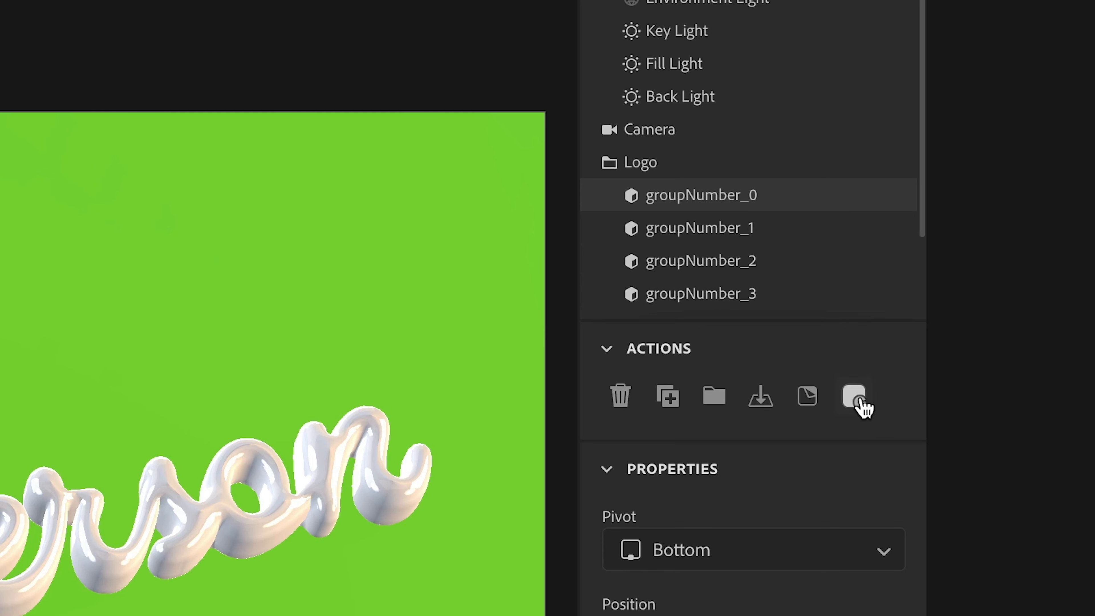
{"action": "left_click", "coordinate": [855, 397]}
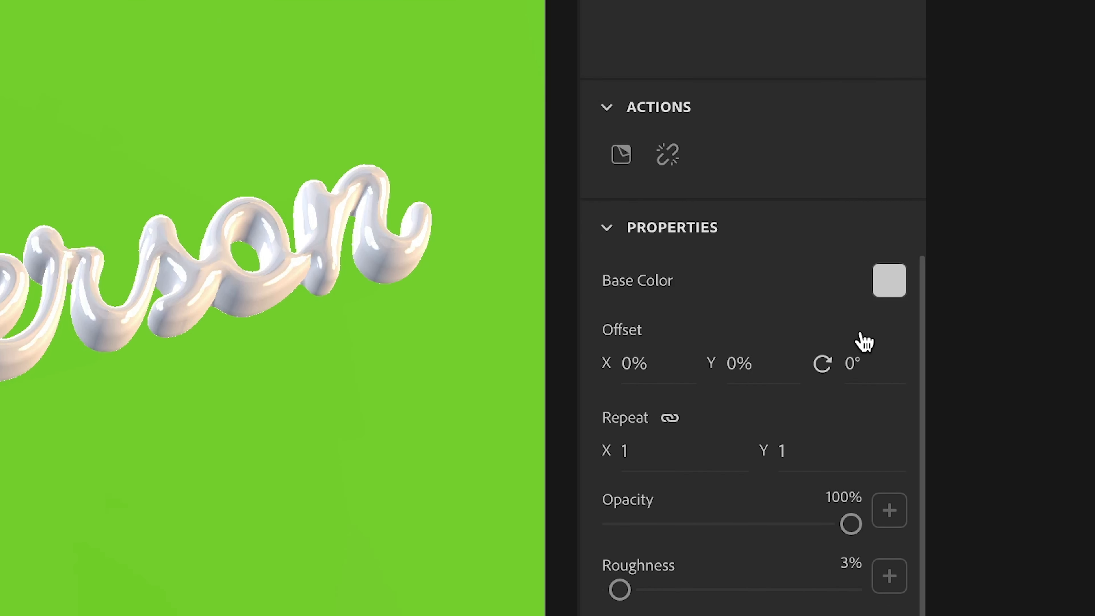
{"action": "left_click", "coordinate": [889, 280]}
{"action": "left_click", "coordinate": [567, 421]}
{"action": "mouse_move", "coordinate": [689, 158]}
{"action": "left_mouse_down"}
{"action": "mouse_move", "coordinate": [720, 118]}
{"action": "mouse_move", "coordinate": [842, 81]}
{"action": "left_mouse_up"}
{"action": "left_click", "coordinate": [556, 421]}
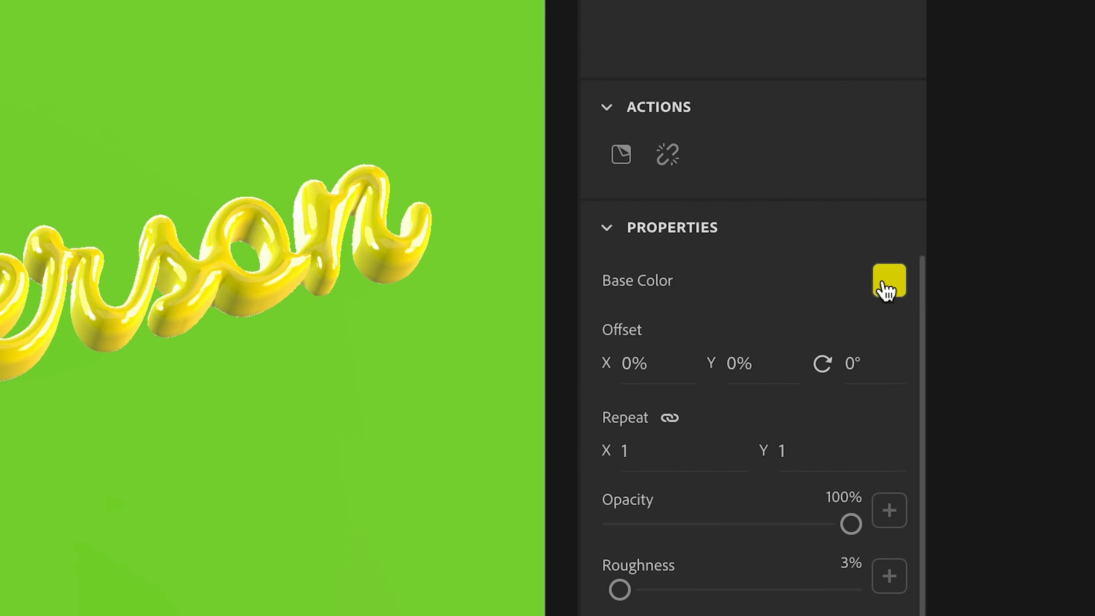
{"action": "left_click", "coordinate": [888, 284]}
{"action": "left_click_drag", "start_coordinate": [557, 425], "coordinate": [537, 425]}
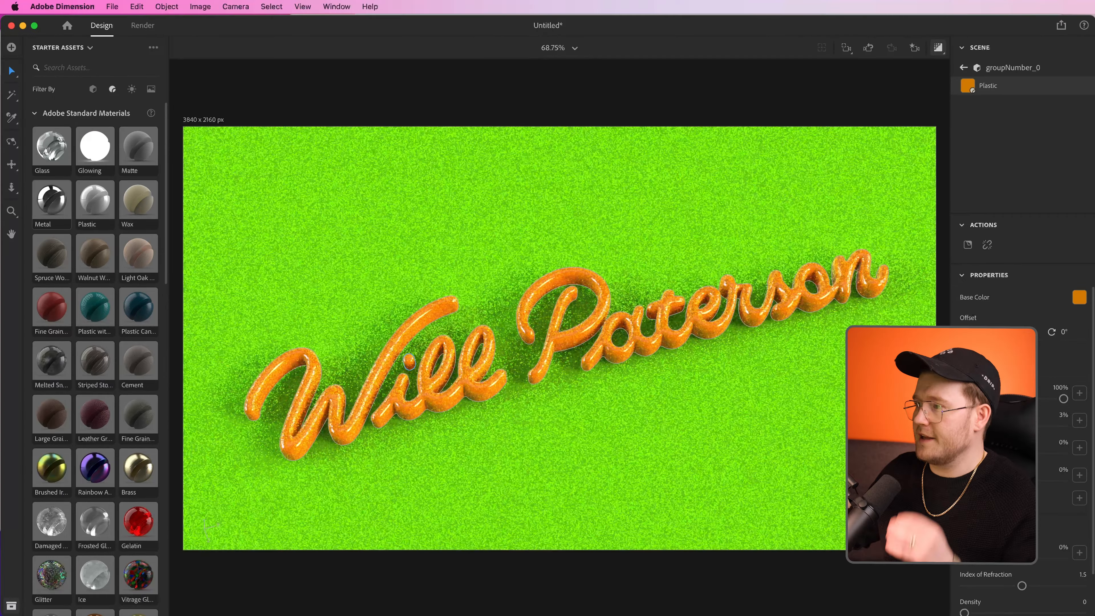
{"action": "left_click", "coordinate": [823, 102]}
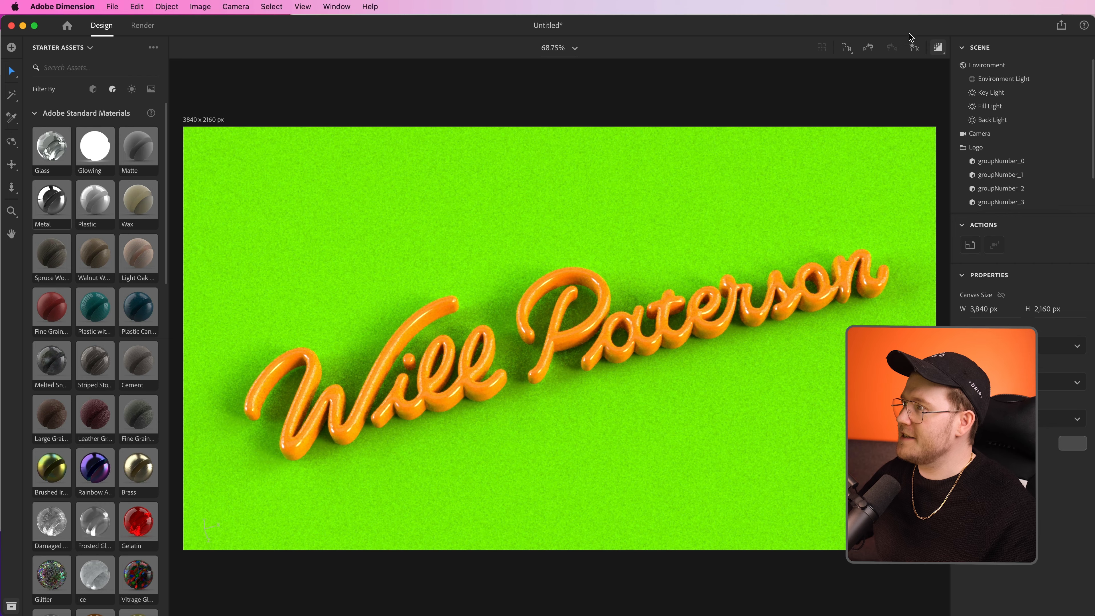
Recall the Top Down camera bookmark, check the lettering in the render preview and turn the preview off
{"action": "left_click", "coordinate": [914, 47]}
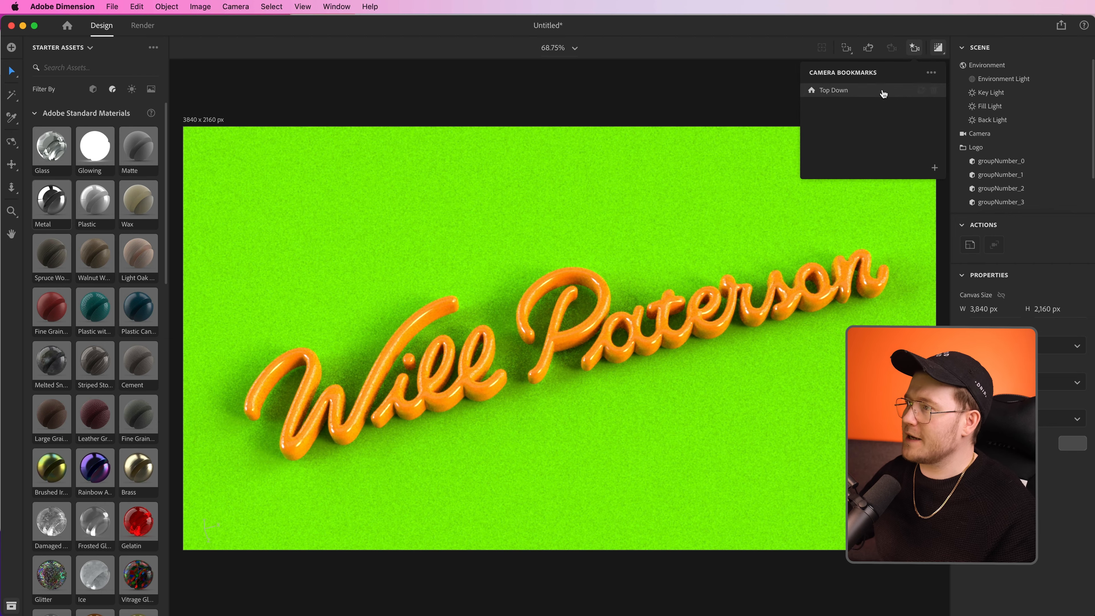
{"action": "left_click", "coordinate": [861, 92]}
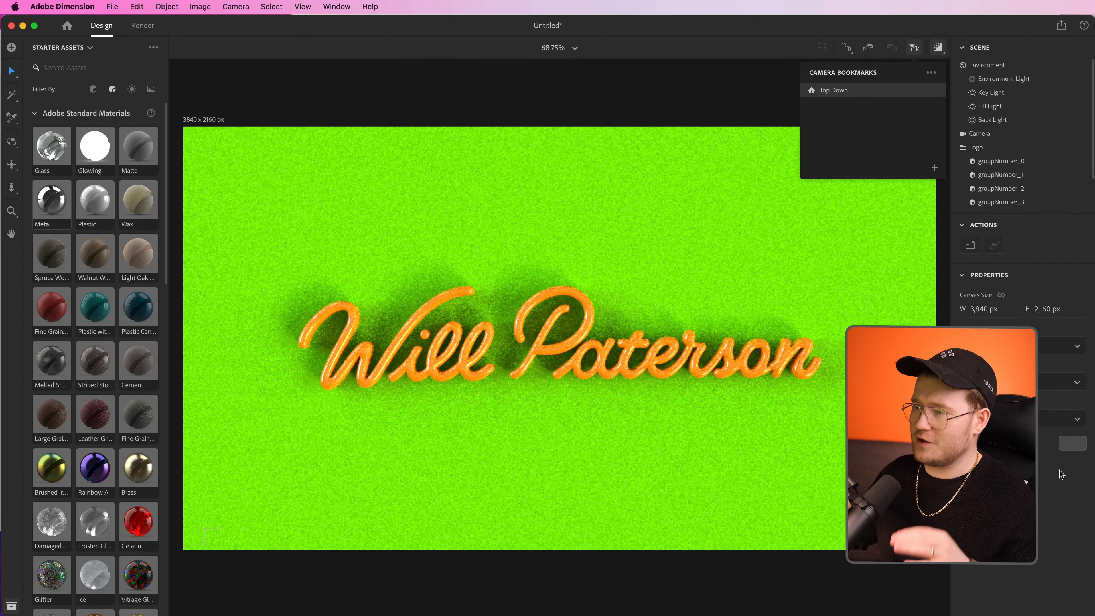
{"action": "left_click", "coordinate": [1054, 493]}
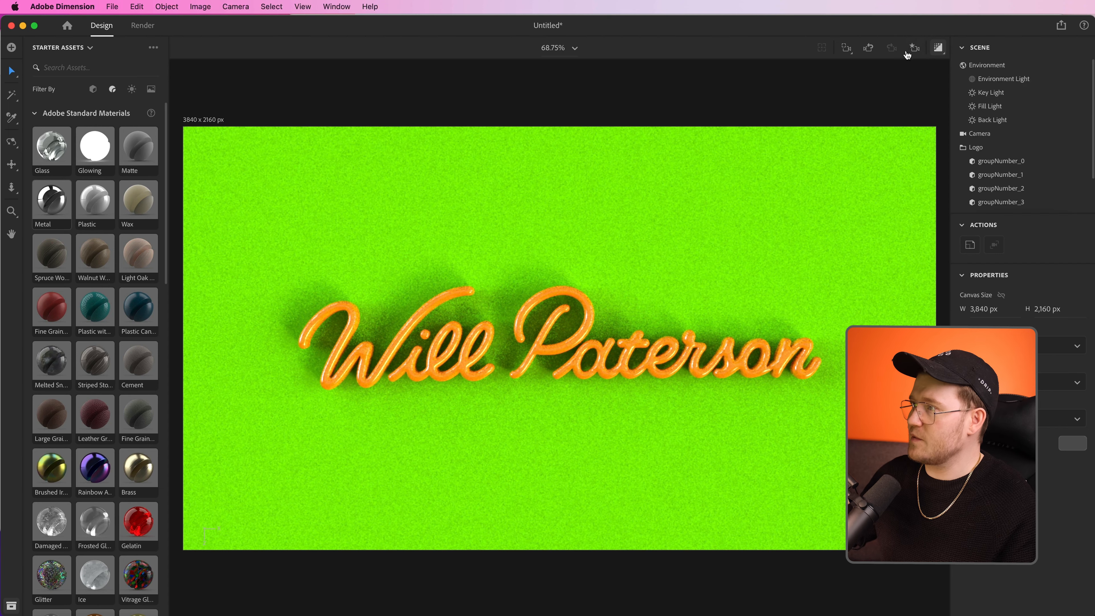
{"action": "left_click", "coordinate": [937, 48]}
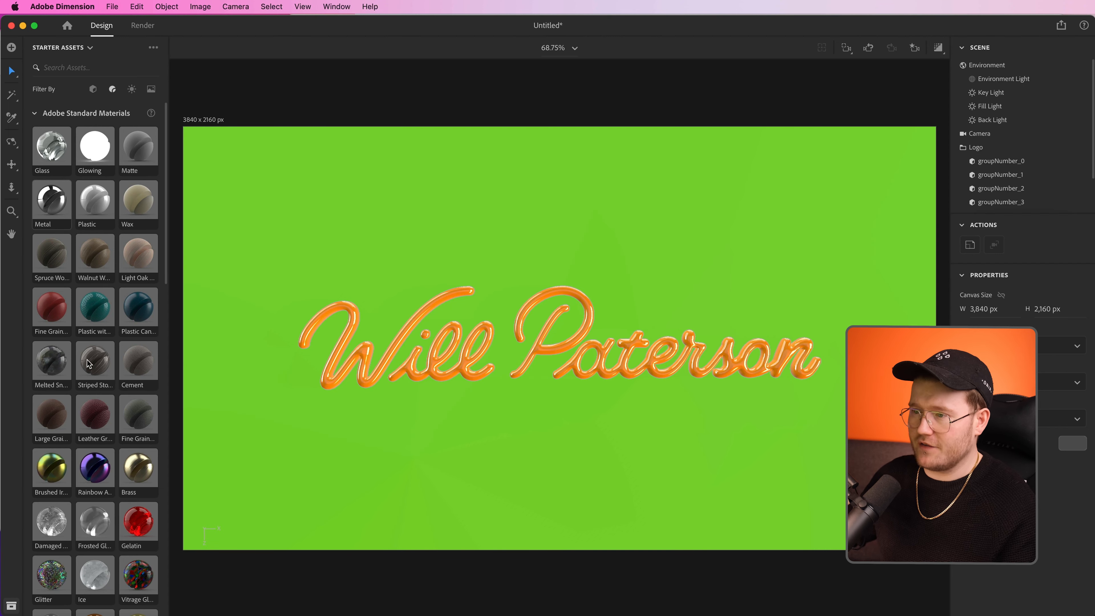
Add the Abstract Curves model behind the lettering, rotated 80° about Y and scaled to 1.4
{"action": "left_click", "coordinate": [91, 90]}
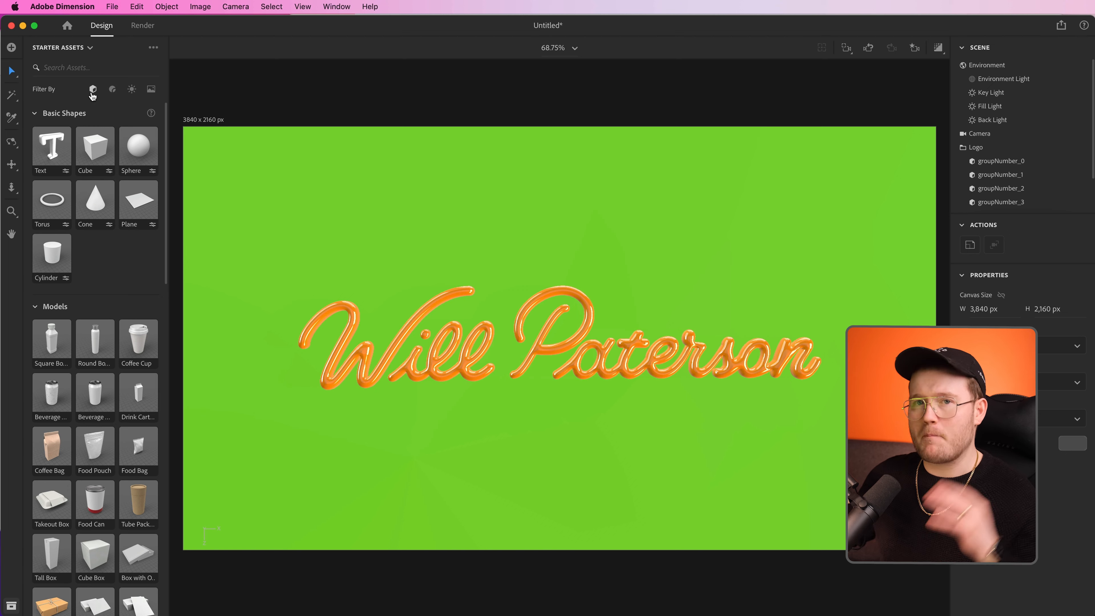
{"action": "scroll", "coordinate": [98, 286], "scroll_direction": "down", "scroll_amount": 15}
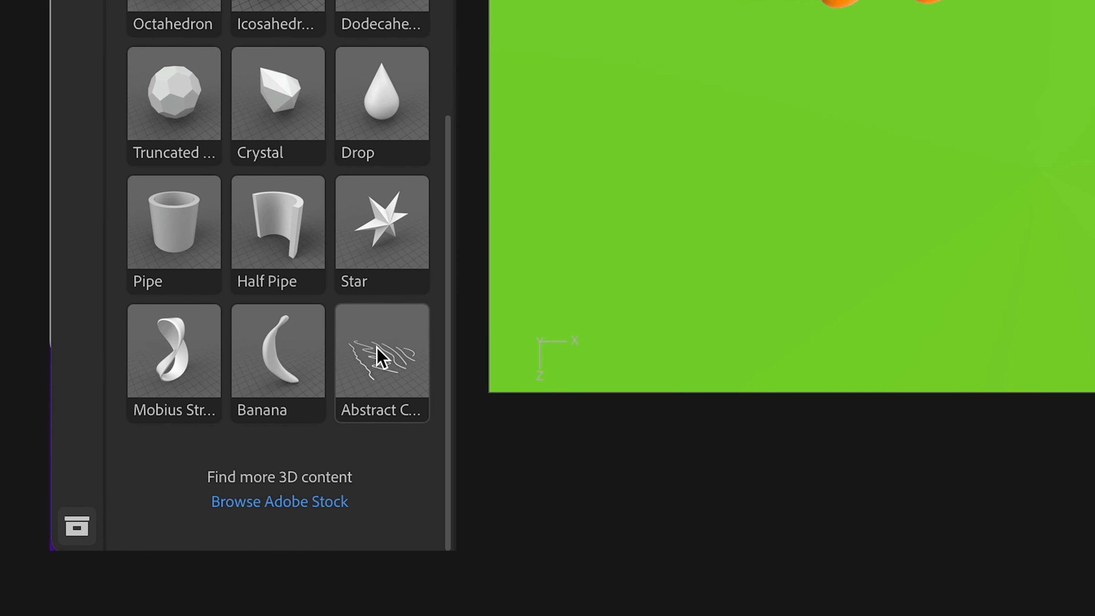
{"action": "left_click_drag", "start_coordinate": [379, 357], "coordinate": [1092, 331]}
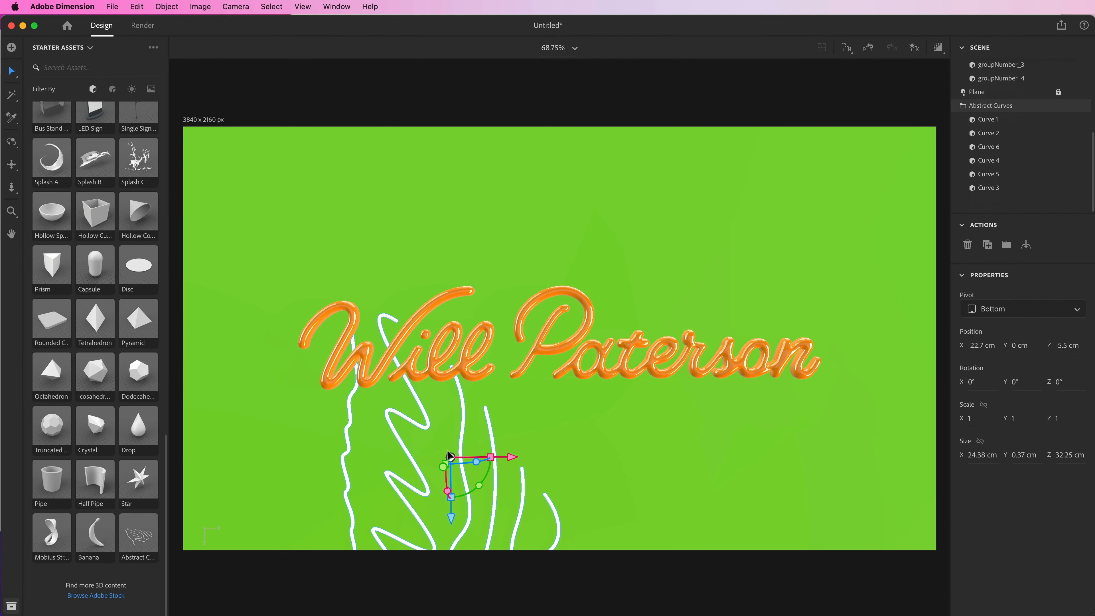
{"action": "left_click_drag", "start_coordinate": [483, 485], "coordinate": [546, 362]}
{"action": "left_click_drag", "start_coordinate": [575, 370], "coordinate": [589, 370]}
{"action": "key", "text": "super+z"}
Apply a gold metallic material from the starter assets to the abstract curves
{"action": "left_click_drag", "start_coordinate": [52, 157], "coordinate": [535, 234]}
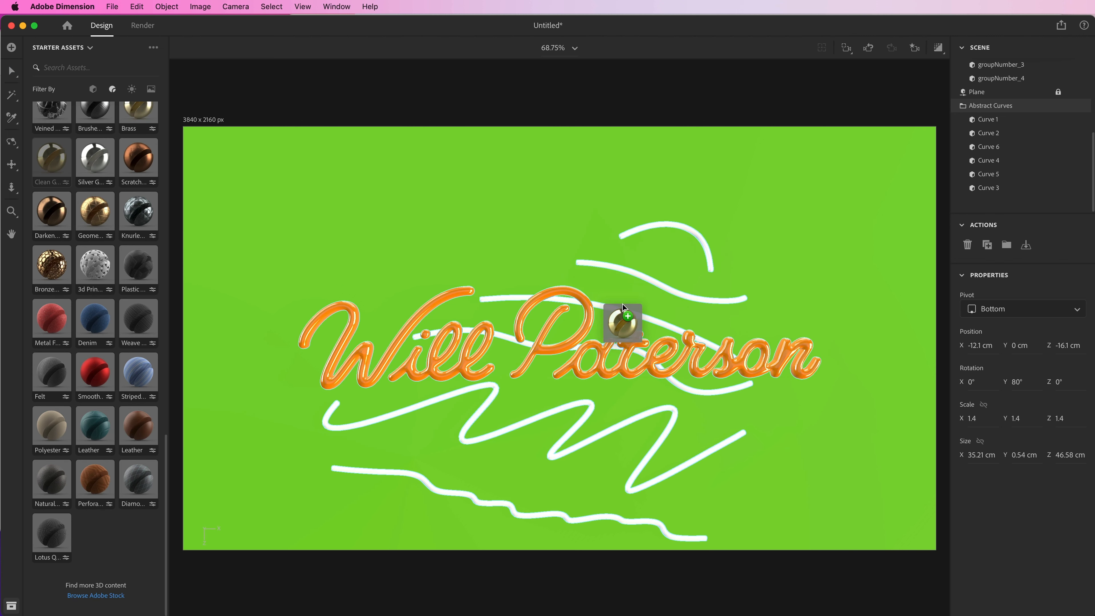
{"action": "left_click_drag", "start_coordinate": [622, 307], "coordinate": [612, 321]}
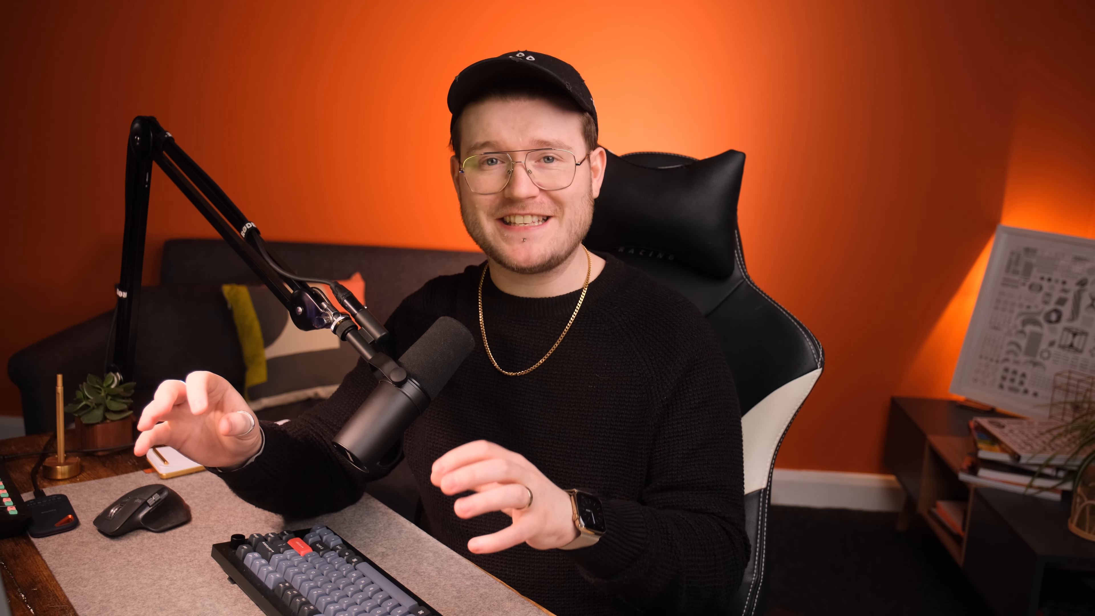